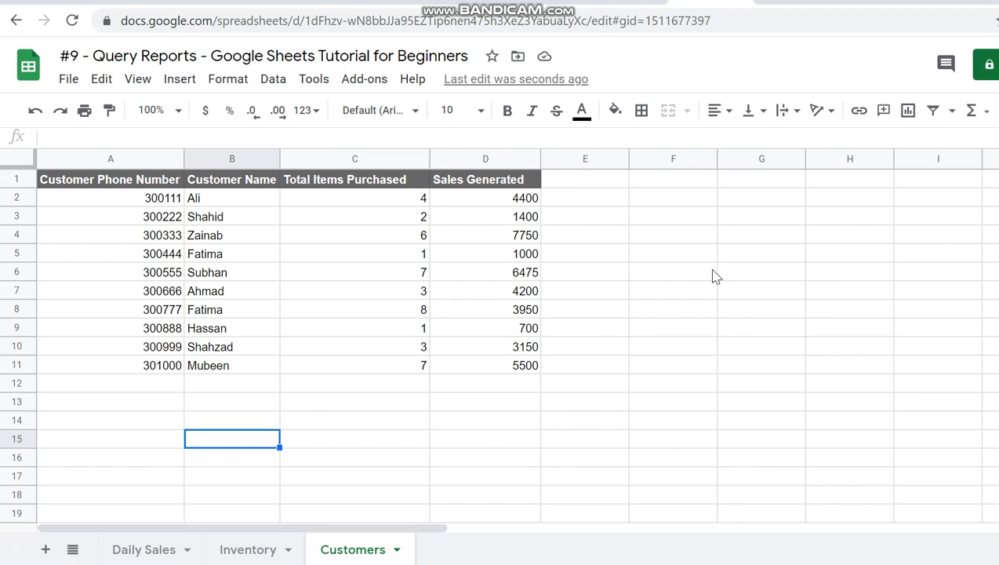
Step: Look over the data in the Daily Sales, Inventory and Customers sheets
{"action": "left_click", "coordinate": [150, 549]}
{"action": "left_click", "coordinate": [250, 550]}
{"action": "left_click", "coordinate": [332, 547]}
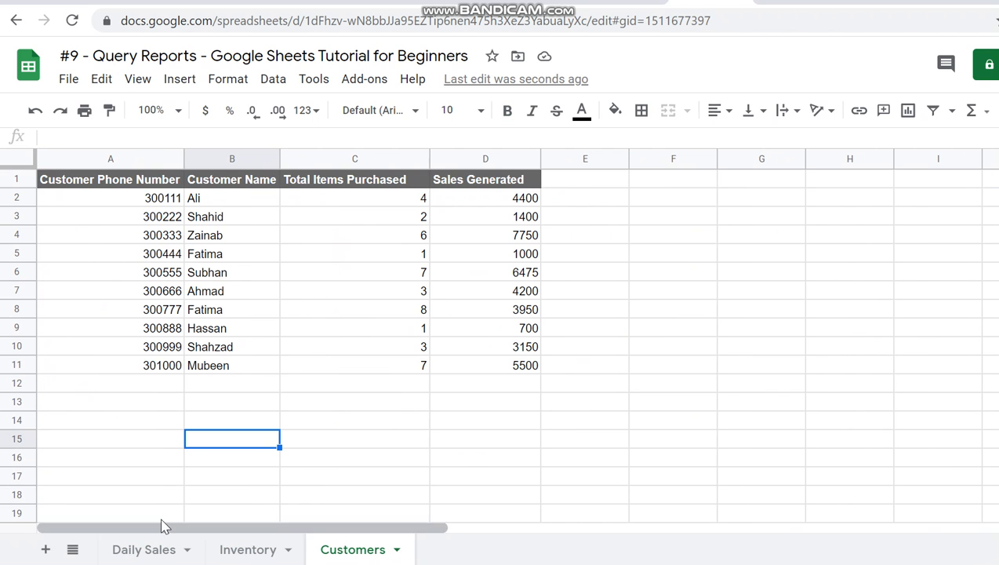
{"action": "left_click", "coordinate": [140, 552]}
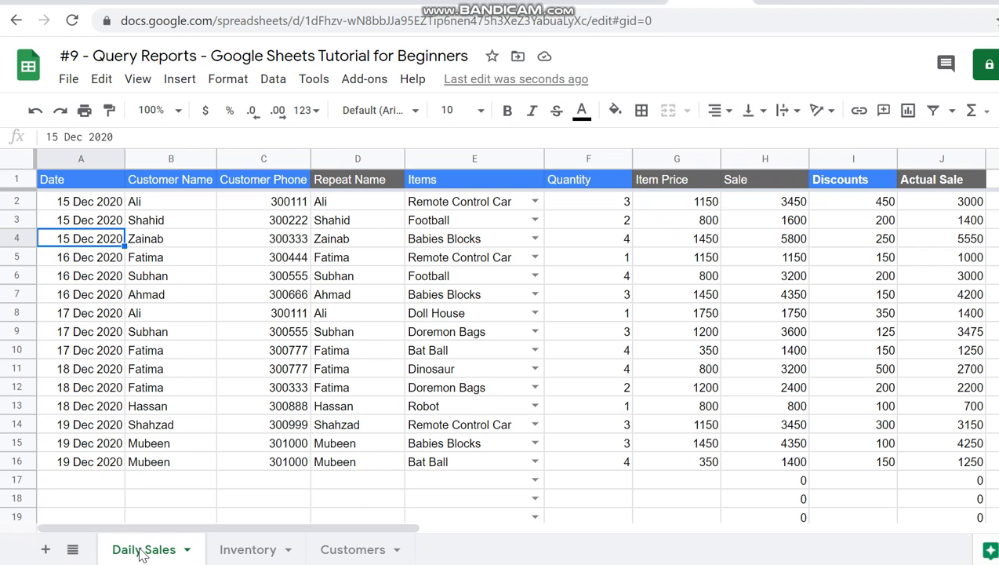
{"action": "left_click", "coordinate": [346, 549]}
{"action": "left_click", "coordinate": [262, 463]}
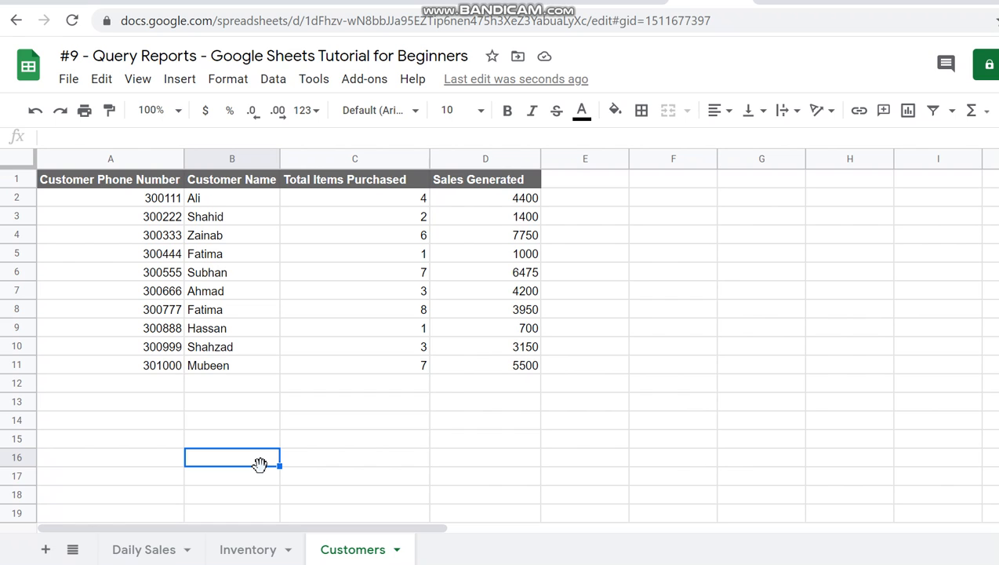
Step: Add a new sheet to the spreadsheet and name it Reports
{"action": "left_click", "coordinate": [42, 554]}
{"action": "double_click", "coordinate": [459, 552]}
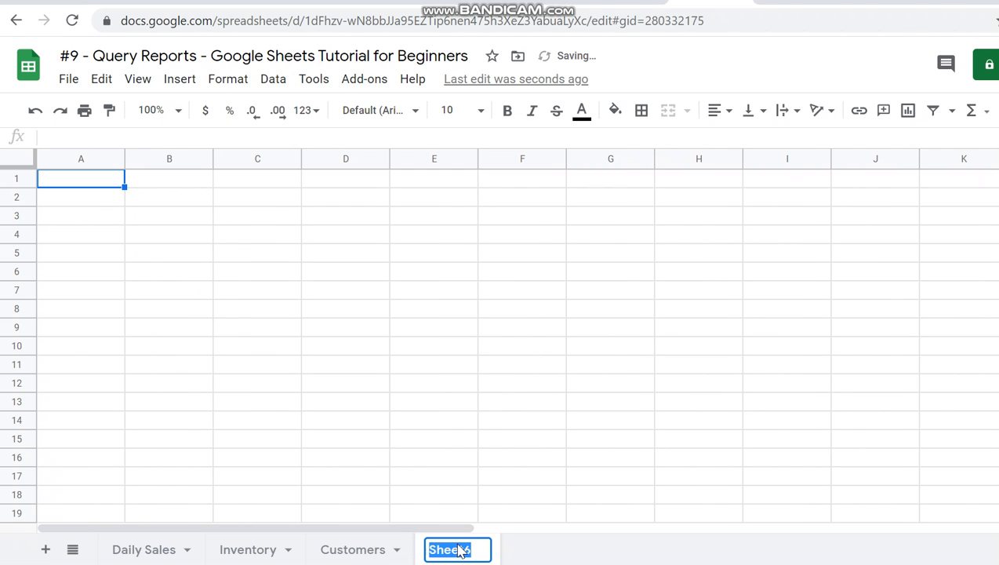
{"action": "type", "text": "Reports"}
{"action": "key", "text": "Return"}
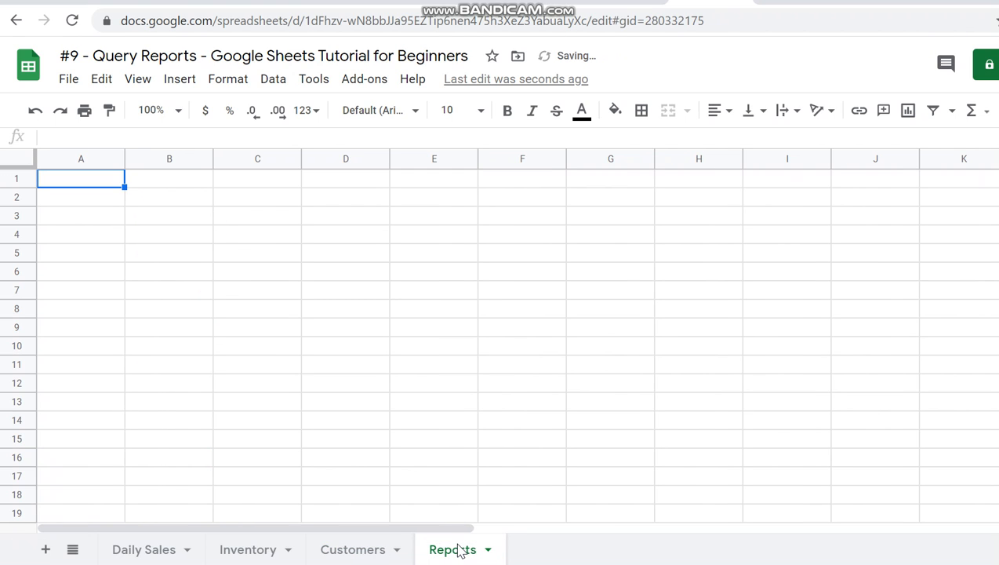
Step: In cell A1 of Reports, enter the formula =query(Customers!A:D,"select A,B,D")
{"action": "left_click", "coordinate": [105, 193]}
{"action": "left_click", "coordinate": [112, 184]}
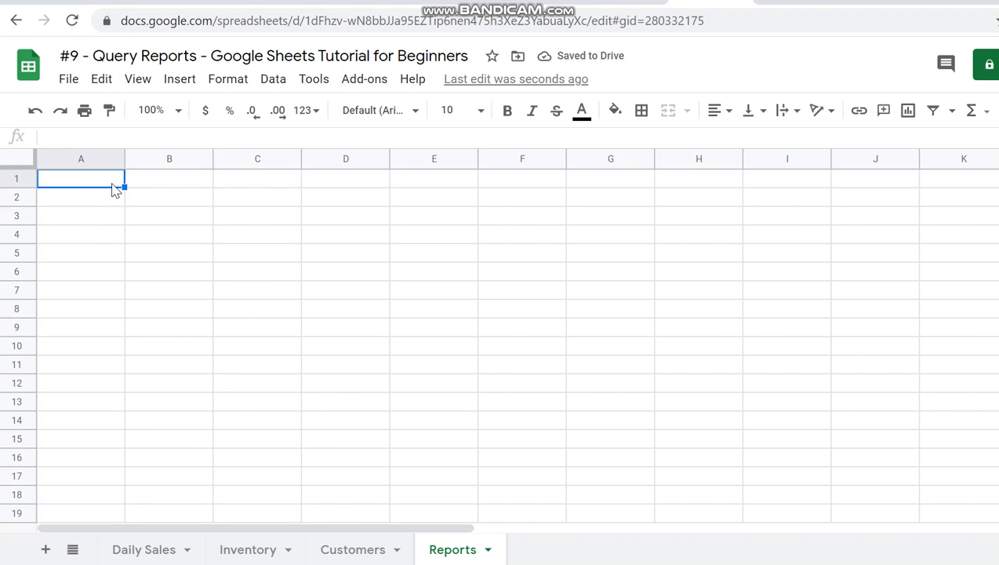
{"action": "type", "text": "="}
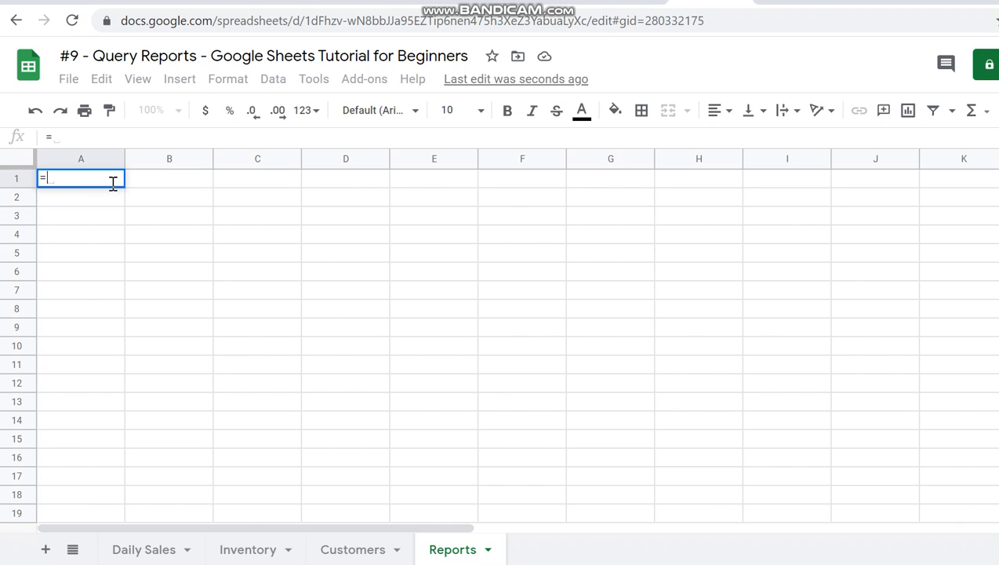
{"action": "type", "text": "query"}
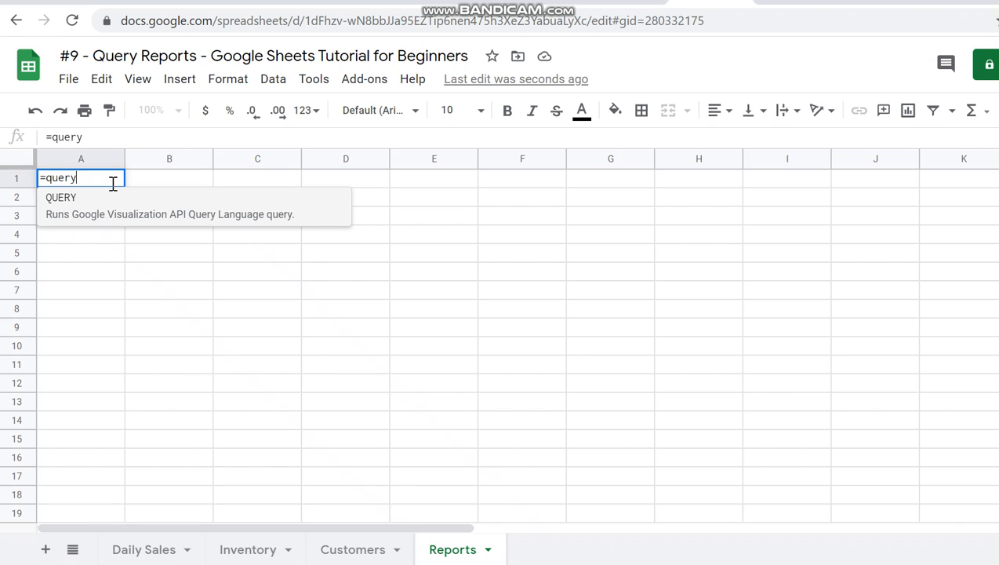
{"action": "type", "text": "("}
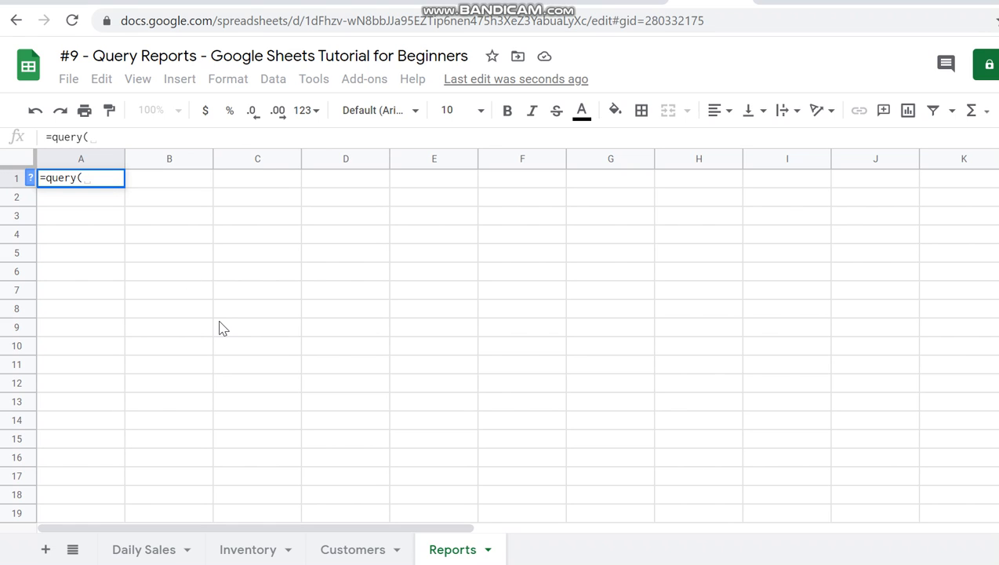
{"action": "left_click", "coordinate": [348, 549]}
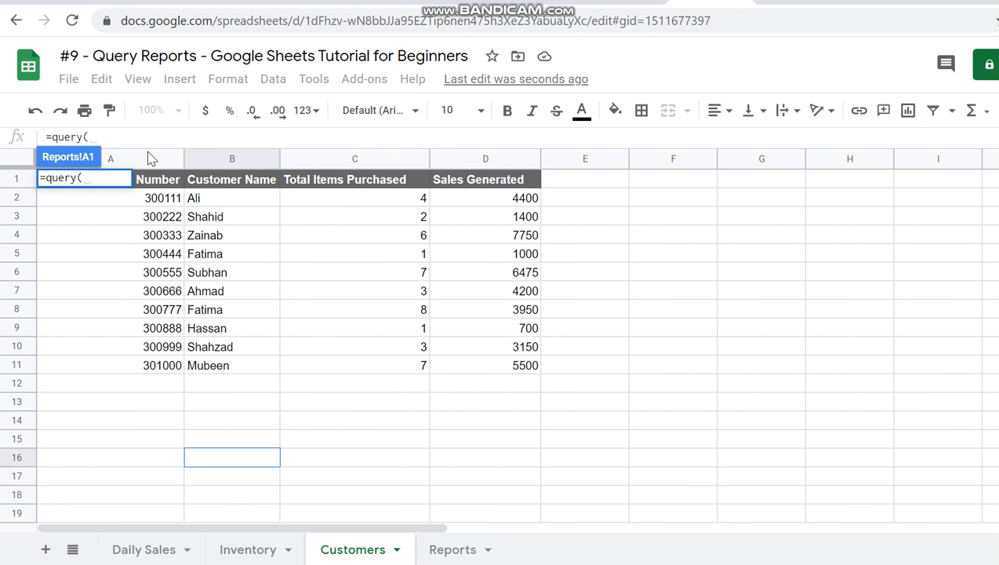
{"action": "left_click_drag", "start_coordinate": [151, 160], "coordinate": [453, 200]}
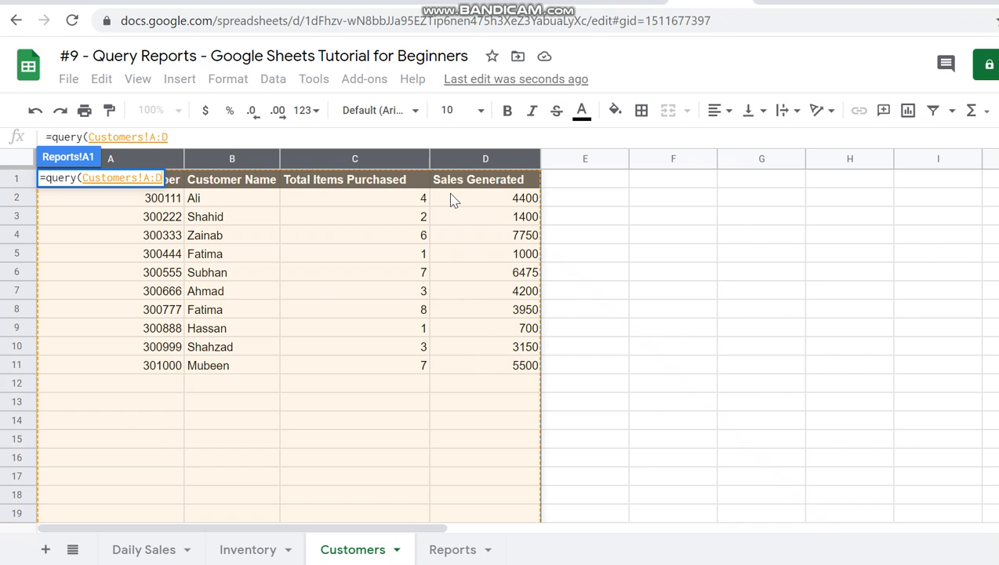
{"action": "type", "text": ","}
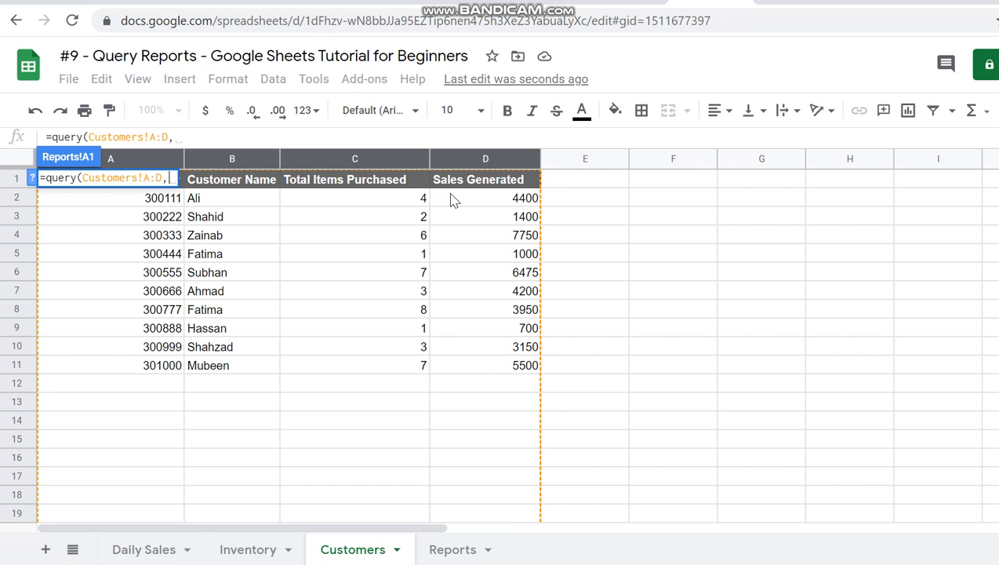
{"action": "type", "text": "\""}
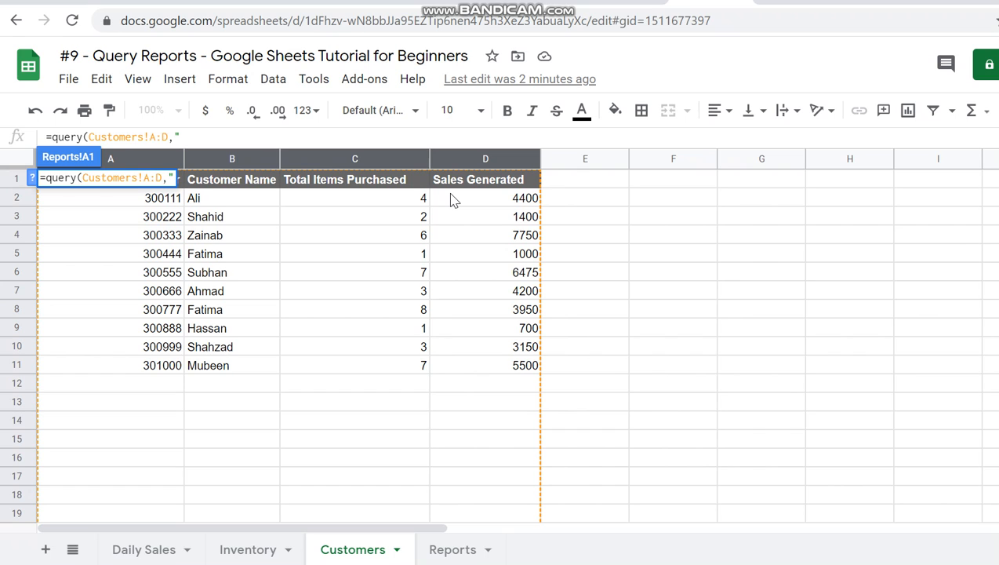
{"action": "type", "text": "select"}
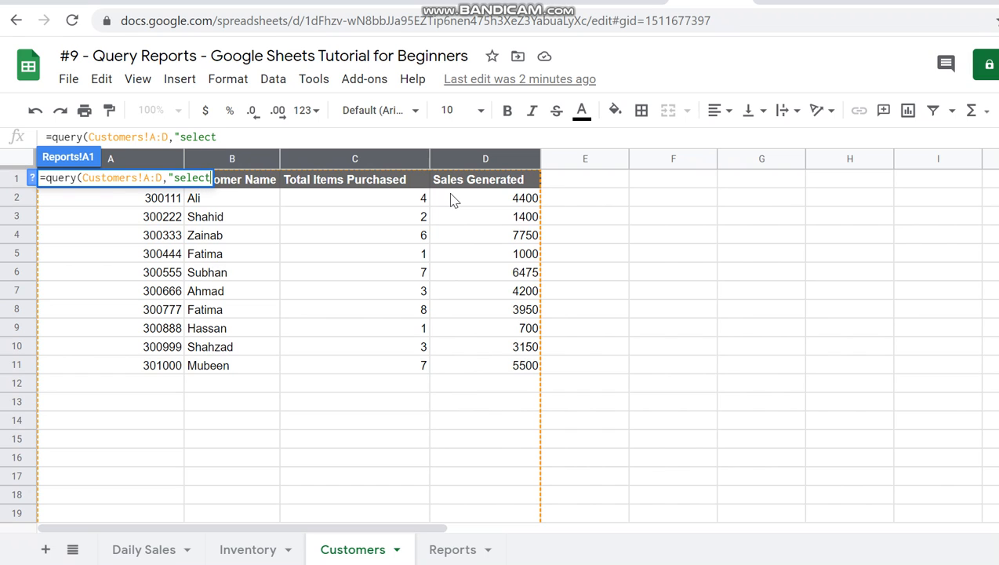
{"action": "type", "text": " A,B,D\")"}
{"action": "key", "text": "Return"}
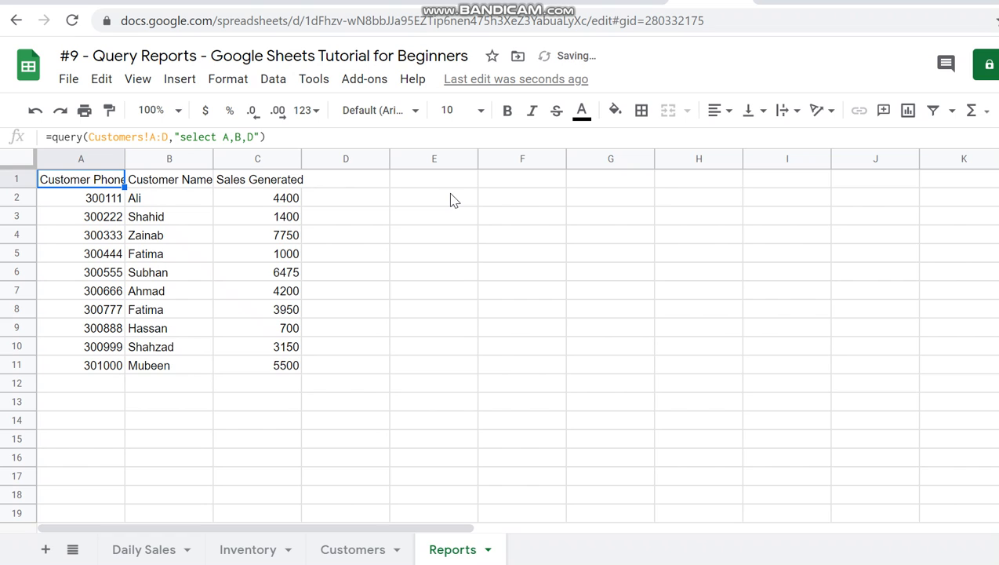
Step: Widen columns A and B of the Reports sheet so the phone number and name headers fit
{"action": "left_click_drag", "start_coordinate": [130, 160], "coordinate": [180, 160]}
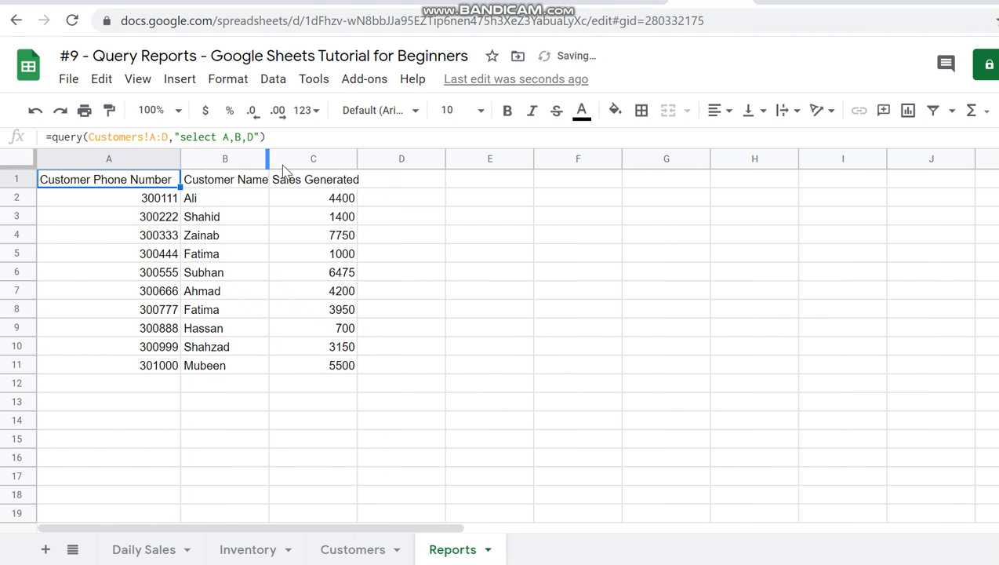
{"action": "left_click_drag", "start_coordinate": [269, 160], "coordinate": [308, 160]}
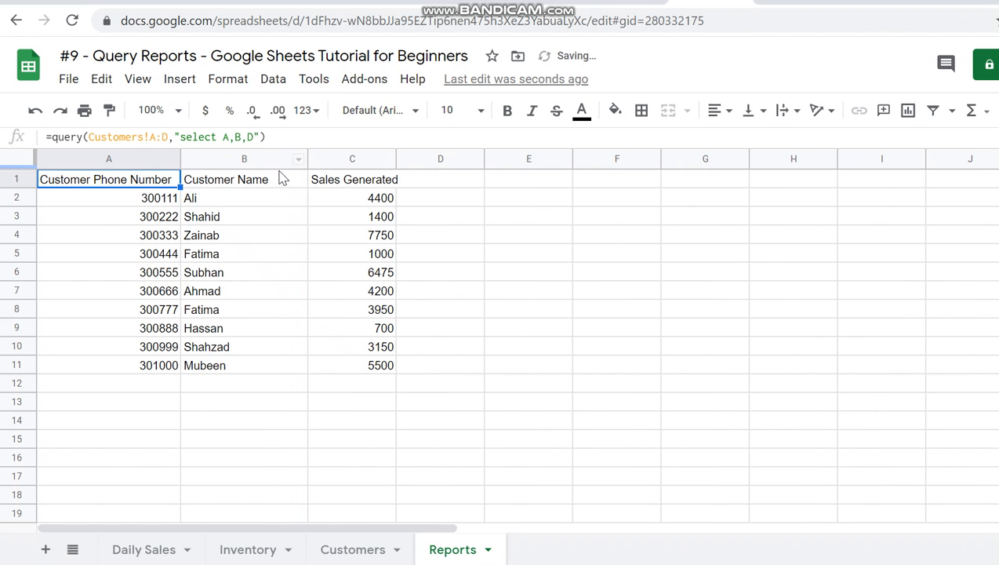
{"action": "left_click", "coordinate": [269, 225]}
Step: Extend the query in A1 with "order by D desc" to sort customers by sales generated in descending order
{"action": "key", "text": "Left"}
{"action": "key", "text": "Up"}
{"action": "key", "text": "Up"}
{"action": "left_click", "coordinate": [254, 138]}
{"action": "type", "text": "orde"}
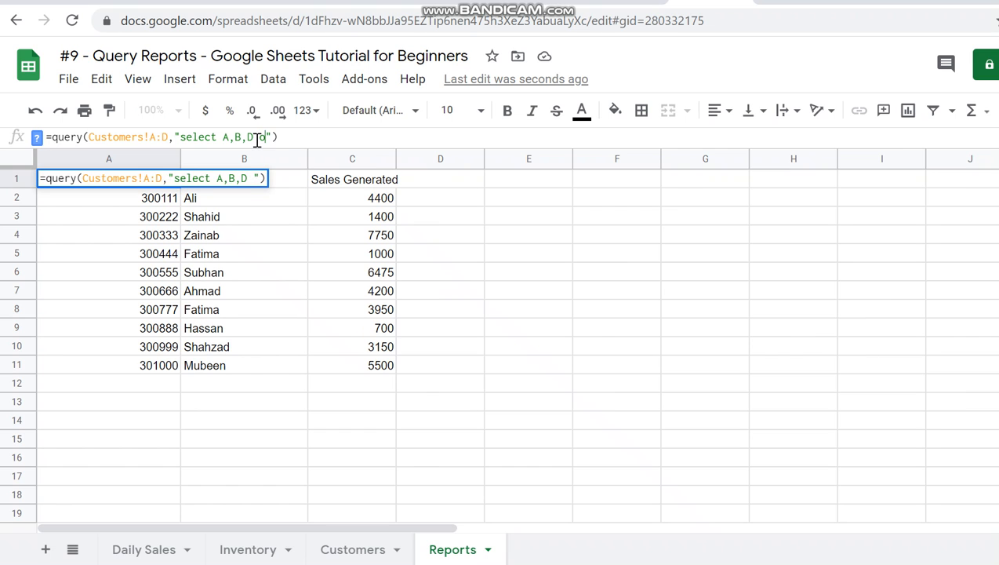
{"action": "type", "text": "r"}
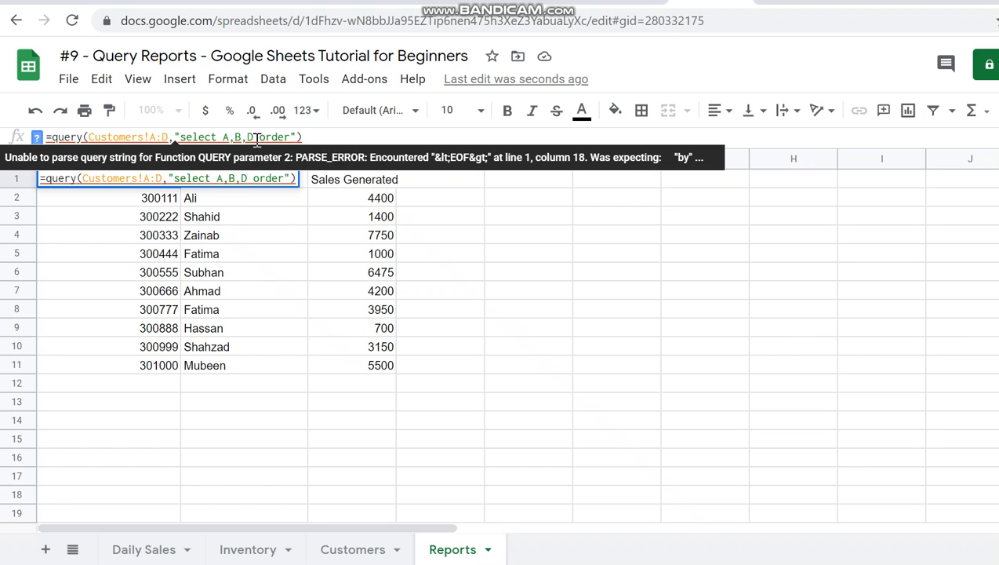
{"action": "type", "text": " by D"}
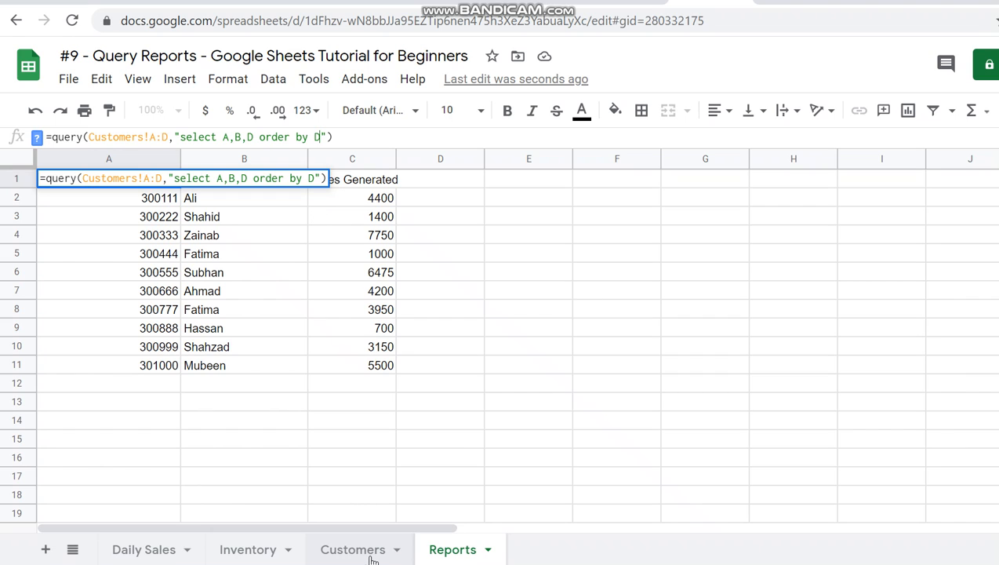
{"action": "type", "text": "desc"}
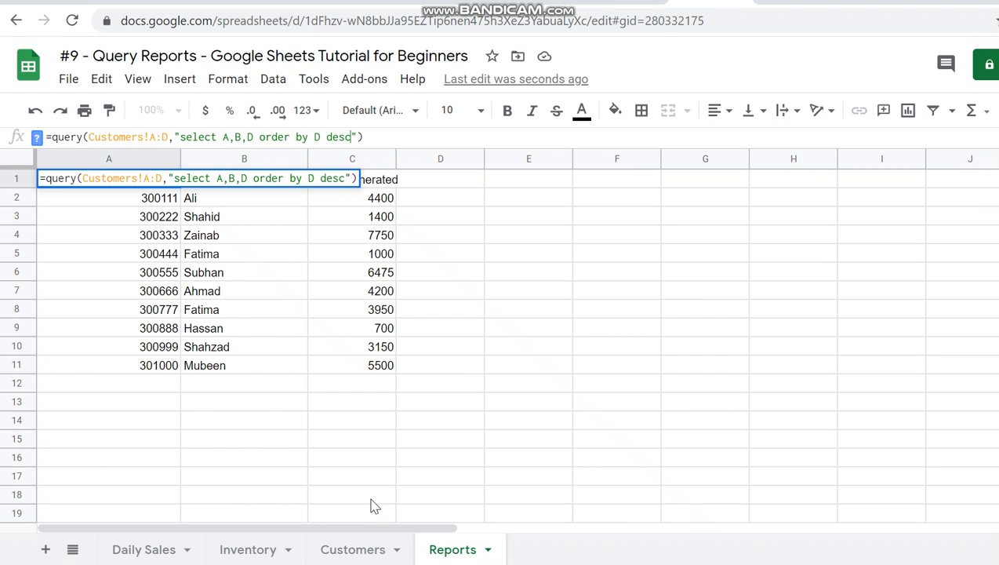
{"action": "key", "text": "Return"}
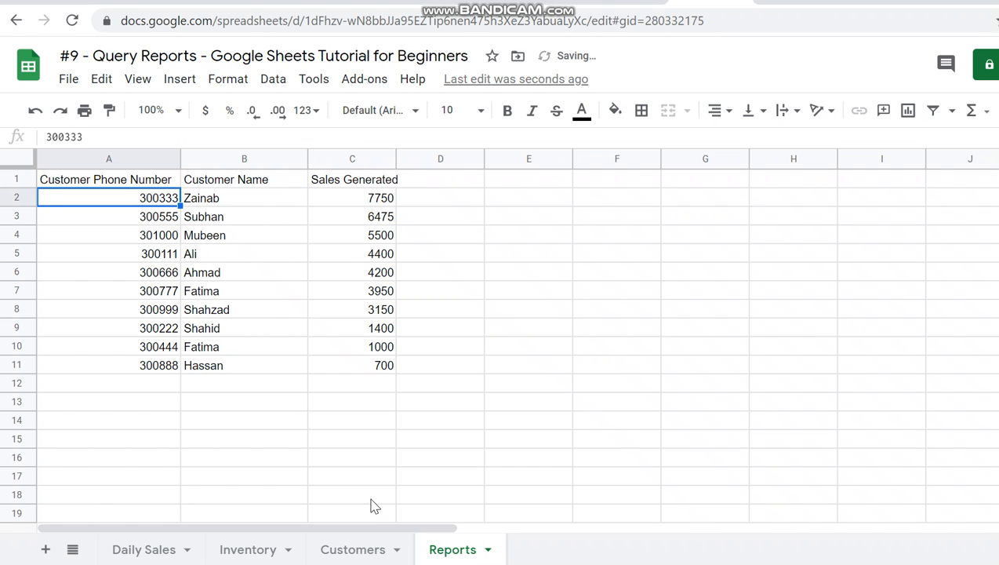
Step: Add "limit 3" to the end of the query string in A1, after "order by D desc"
{"action": "key", "text": "Right"}
{"action": "key", "text": "Right"}
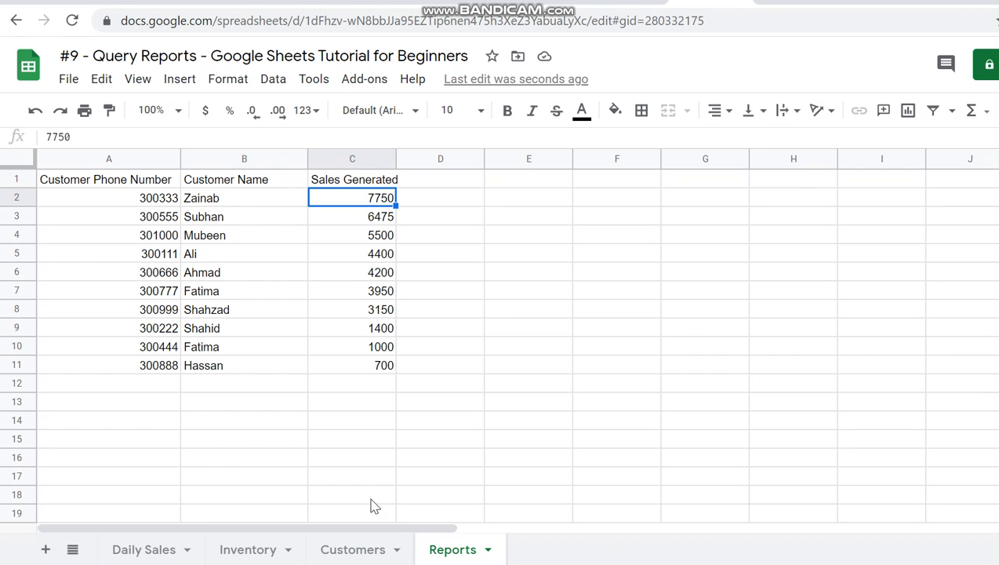
{"action": "key", "text": "Left"}
{"action": "key", "text": "Left"}
{"action": "key", "text": "Up"}
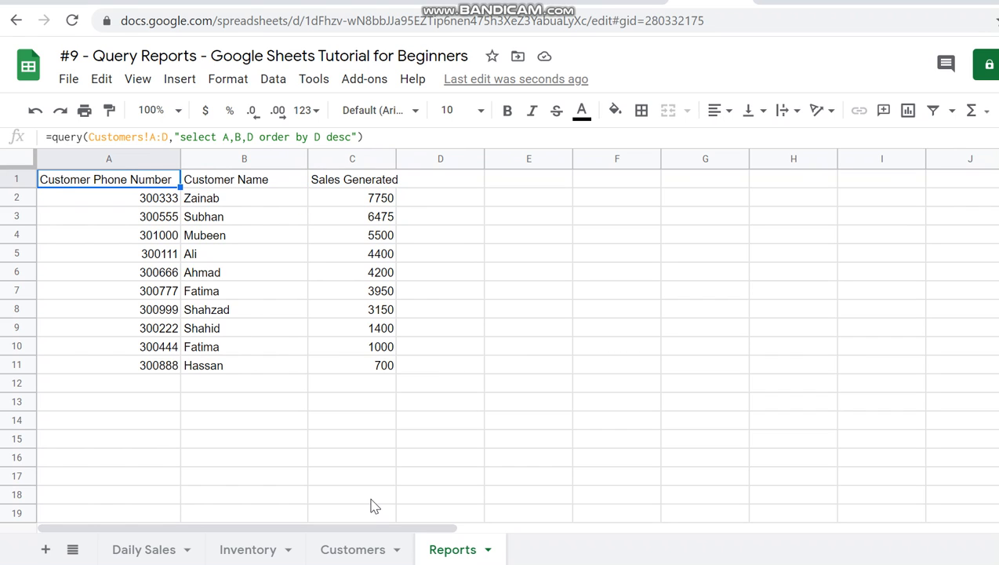
{"action": "left_click", "coordinate": [357, 137]}
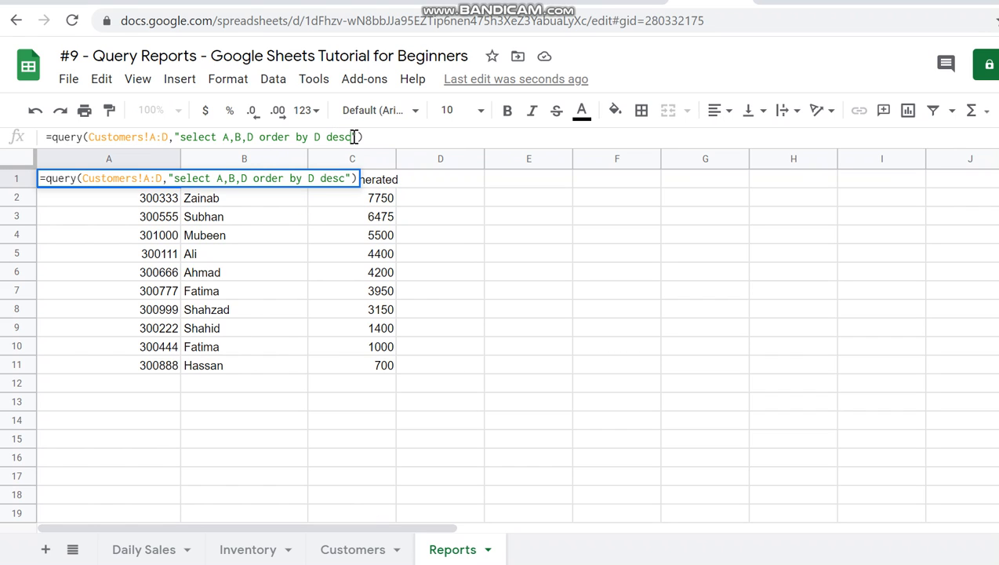
{"action": "type", "text": "limit 3"}
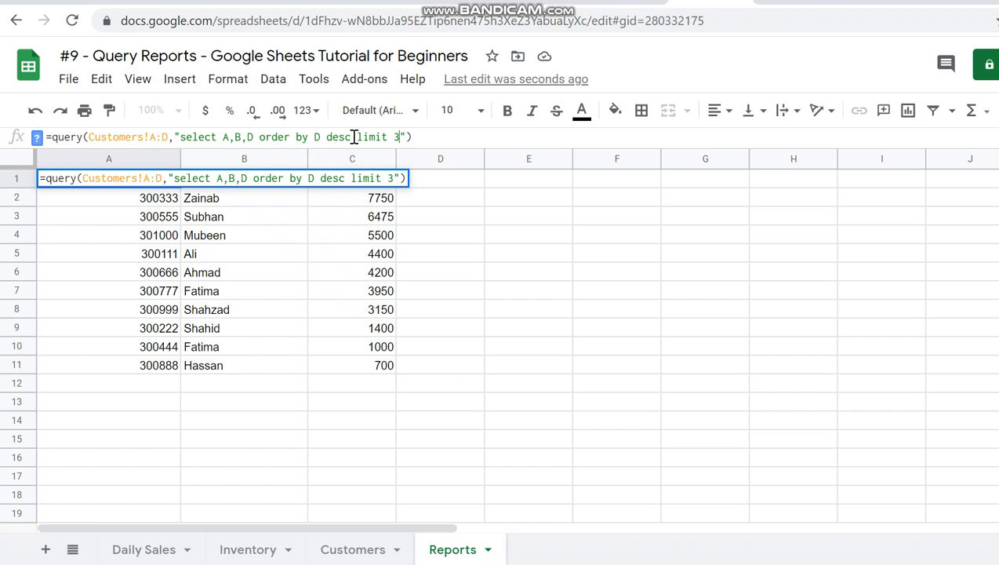
{"action": "key", "text": "Return"}
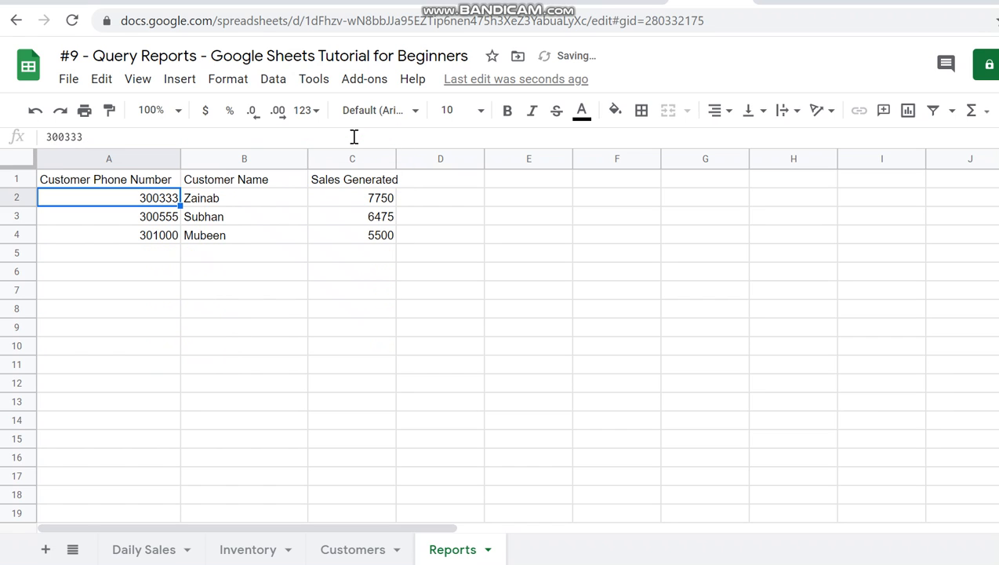
Step: Review the customer names and sales figures returned by the query
{"action": "key", "text": "Right"}
{"action": "key", "text": "Down"}
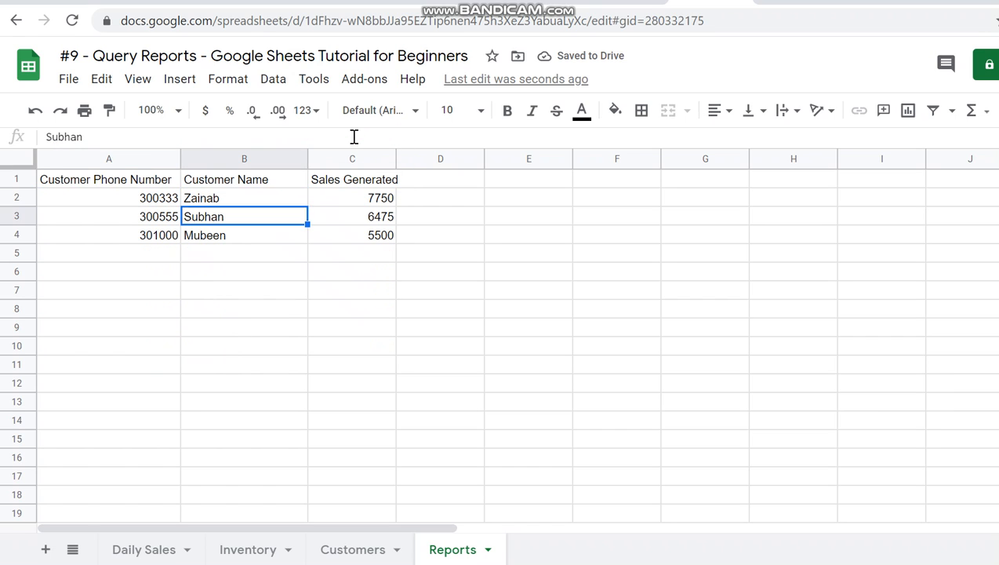
{"action": "key", "text": "Right"}
{"action": "key", "text": "Down"}
{"action": "key", "text": "Left"}
{"action": "key", "text": "Left"}
{"action": "key", "text": "Up"}
{"action": "key", "text": "Up"}
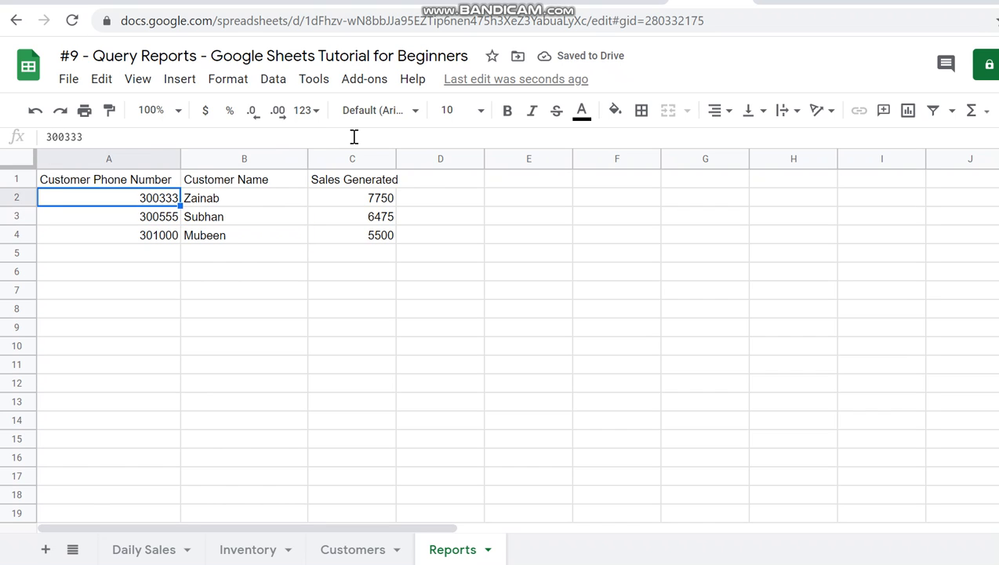
Step: Make the report's header cells A1:C1 bold
{"action": "key", "text": "Up"}
{"action": "key", "text": "shift+Right"}
{"action": "key", "text": "shift+Right"}
{"action": "key", "text": "ctrl+b"}
Step: Move the header cells A1:C1 with the query formula down one row to A2:C2
{"action": "key", "text": "Left"}
{"action": "key", "text": "shift+Right"}
{"action": "key", "text": "shift+Right"}
{"action": "key", "text": "ctrl+x"}
{"action": "key", "text": "Down"}
{"action": "key", "text": "ctrl+v"}
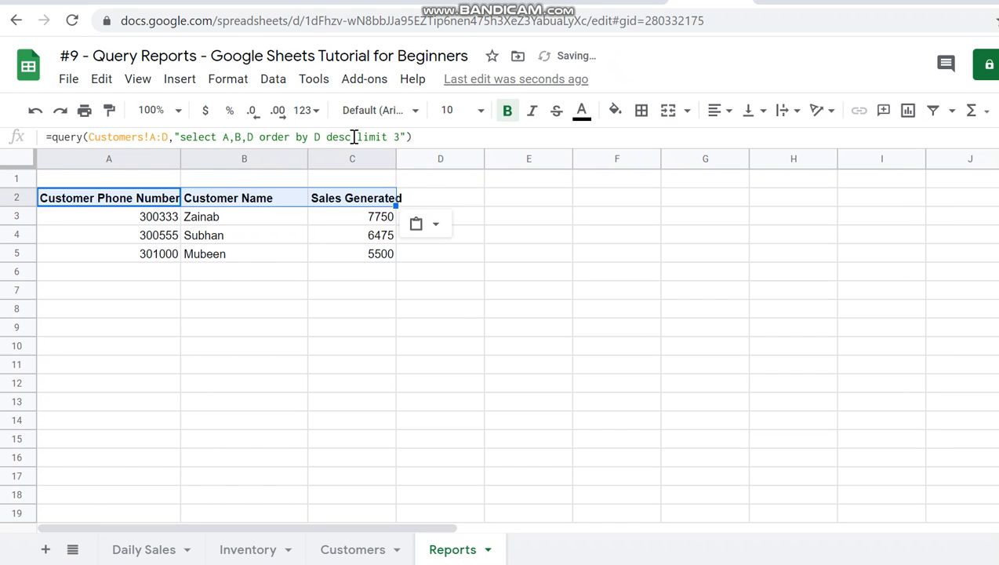
Step: Enter the report title "TOP 3 PROFITABLE CUSTOMERS" in cell A1
{"action": "key", "text": "Down"}
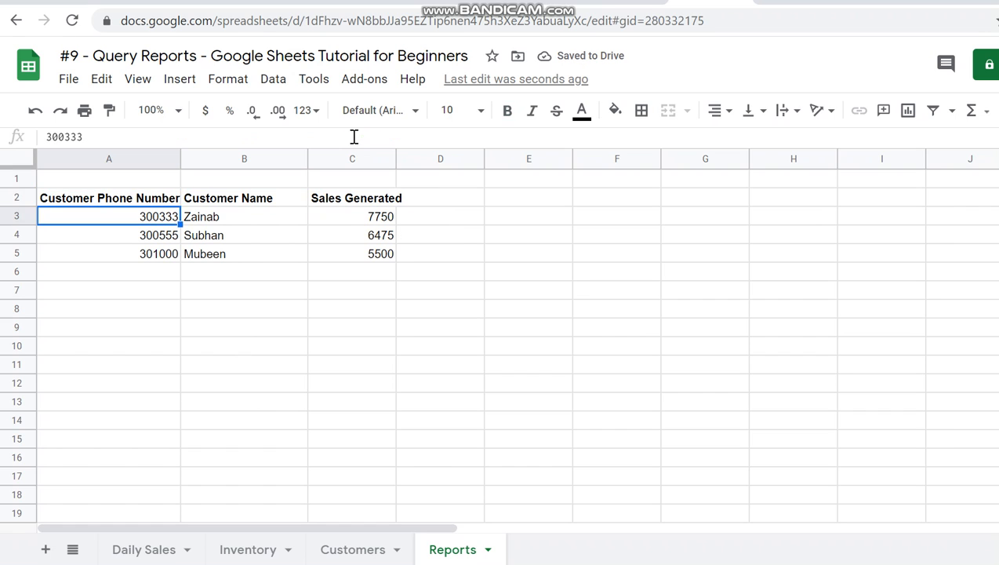
{"action": "key", "text": "Up"}
{"action": "key", "text": "Up"}
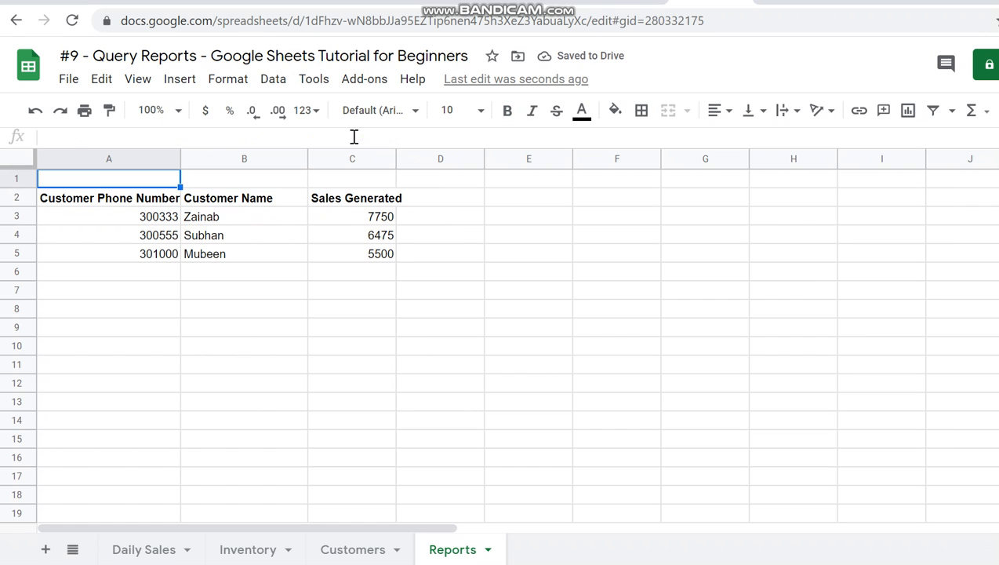
{"action": "type", "text": "TOP 3 PROFITABLE CUSTOMERS"}
{"action": "key", "text": "Return"}
{"action": "key", "text": "Up"}
{"action": "key", "text": "Right"}
{"action": "key", "text": "Left"}
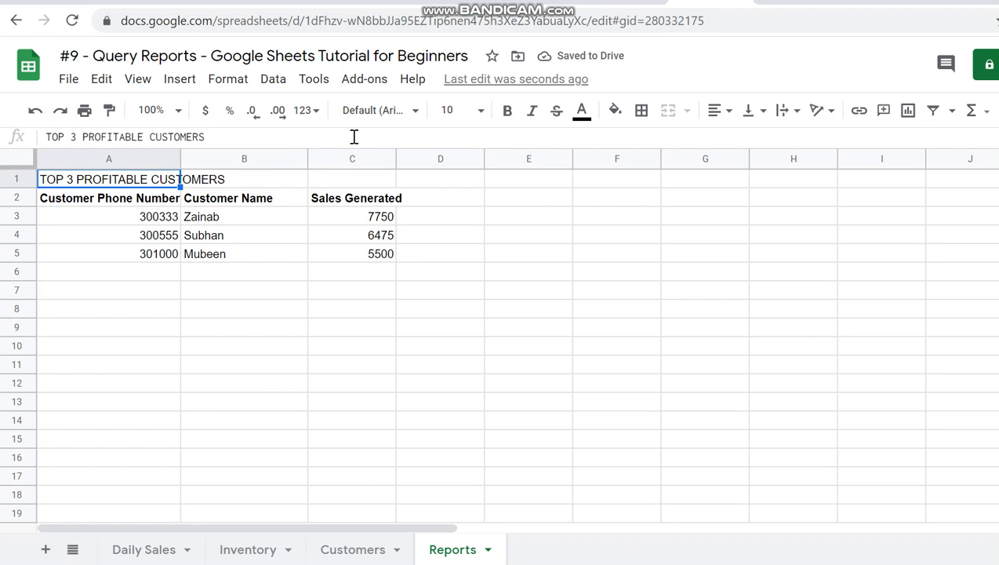
Step: Merge cells A1:C1 so the title spans the report's three columns
{"action": "key", "text": "shift+Right"}
{"action": "key", "text": "shift+Right"}
{"action": "key", "text": "shift+Left"}
{"action": "key", "text": "shift+Left"}
{"action": "key", "text": "shift+Right"}
{"action": "key", "text": "shift+Right"}
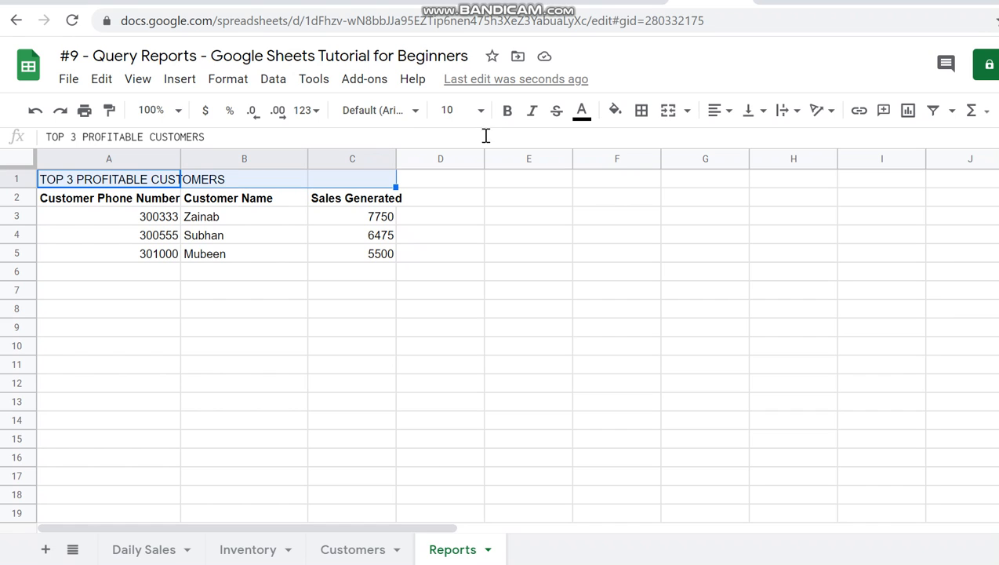
{"action": "left_click", "coordinate": [668, 111]}
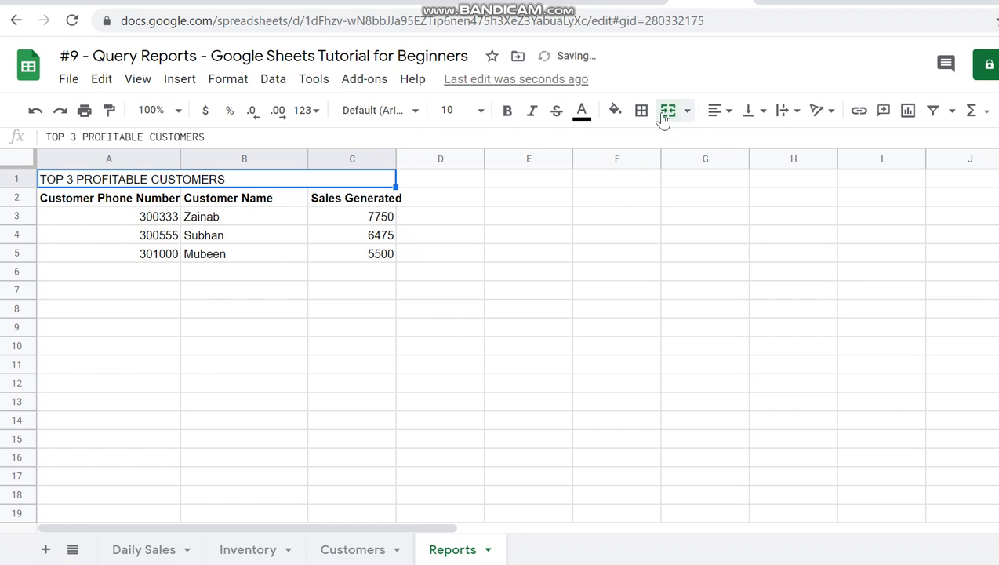
Step: Format the merged title cell A1 with the cornflower blue theme fill and bold white text
{"action": "left_click", "coordinate": [614, 113]}
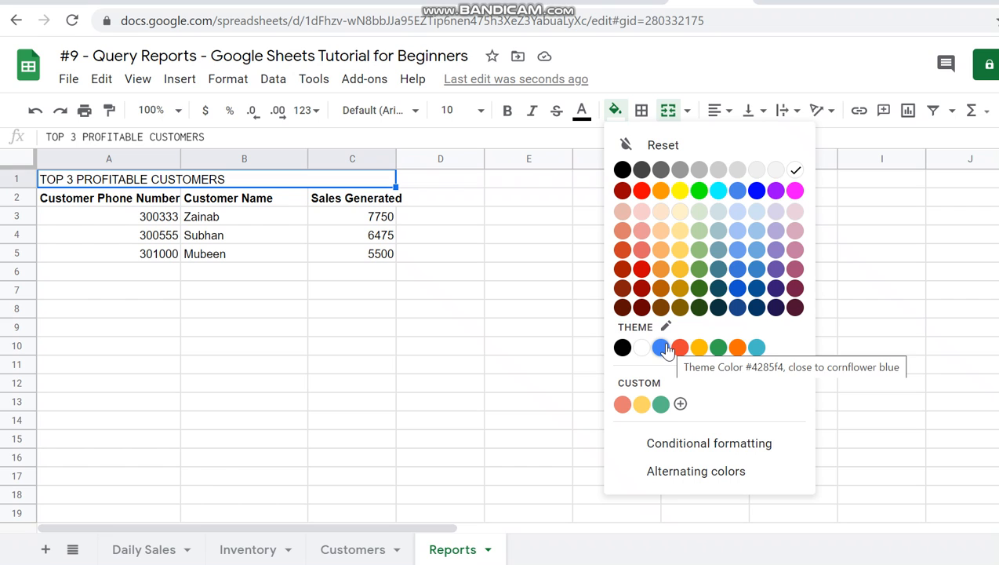
{"action": "left_click", "coordinate": [661, 347]}
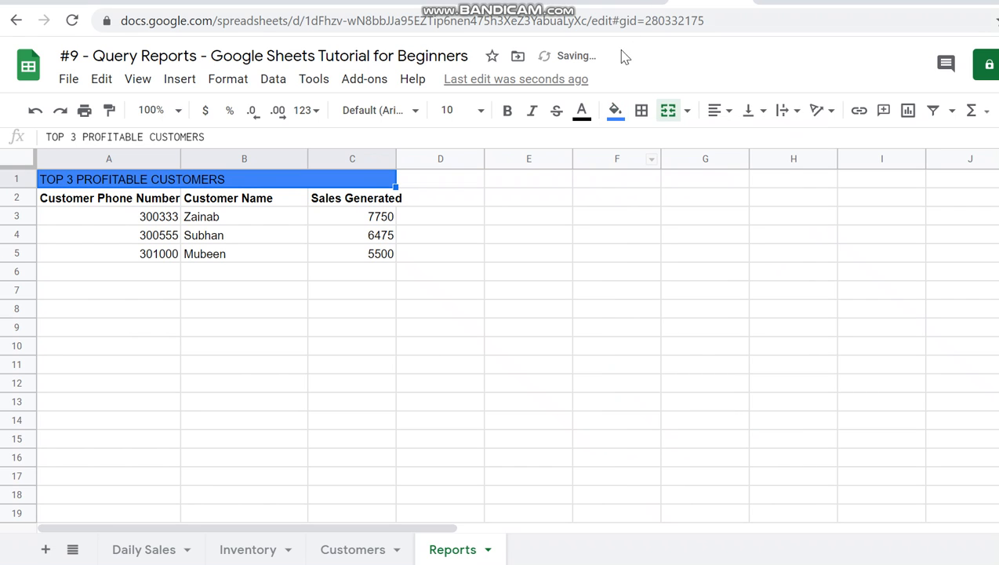
{"action": "left_click", "coordinate": [581, 110]}
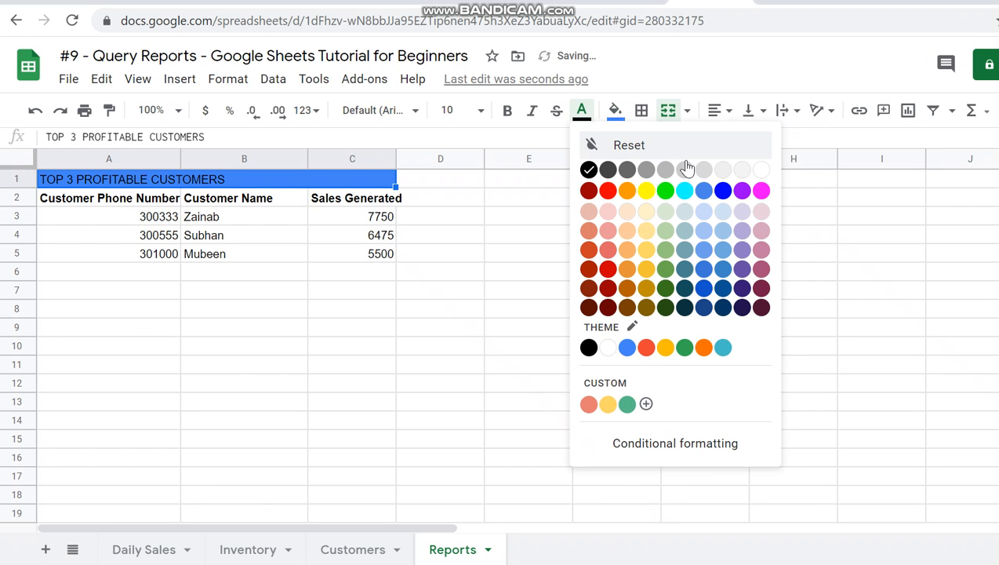
{"action": "left_click", "coordinate": [761, 171]}
{"action": "left_click", "coordinate": [508, 113]}
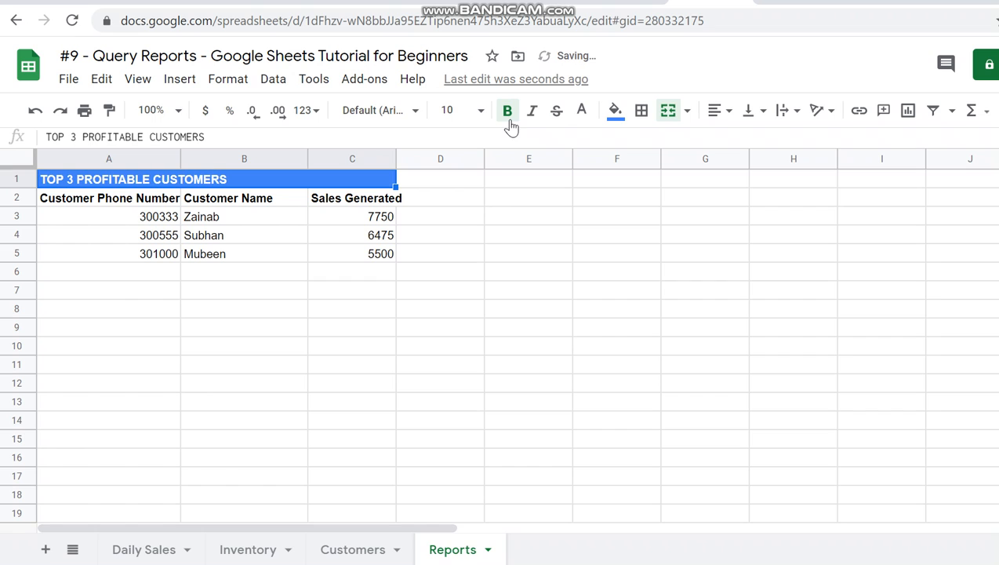
{"action": "left_click", "coordinate": [475, 202]}
Step: Move the query formula from A2 down to A3 and make the headers in B3 and C3 bold
{"action": "left_click", "coordinate": [123, 205]}
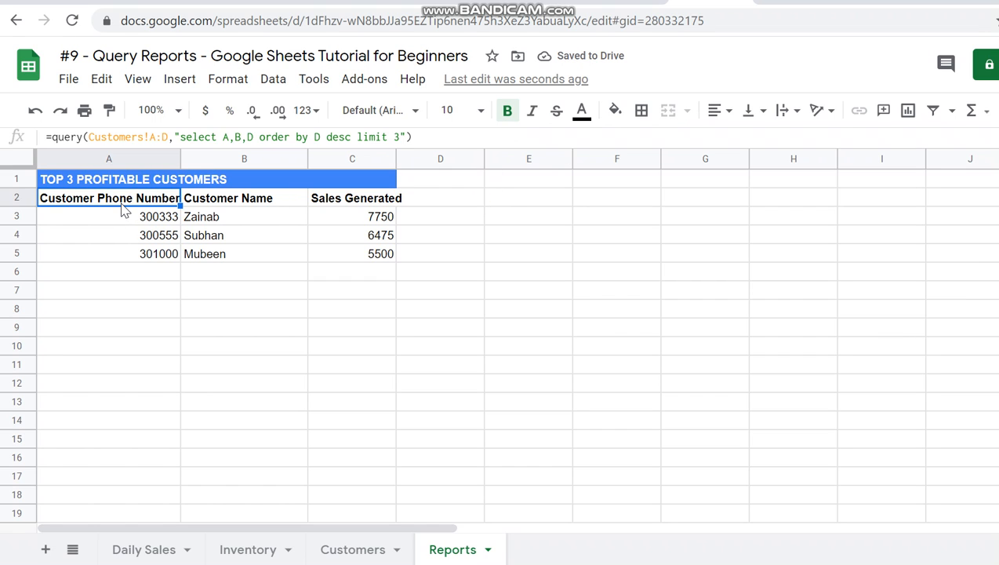
{"action": "key", "text": "ctrl+x"}
{"action": "key", "text": "Down"}
{"action": "key", "text": "ctrl+v"}
{"action": "key", "text": "Right"}
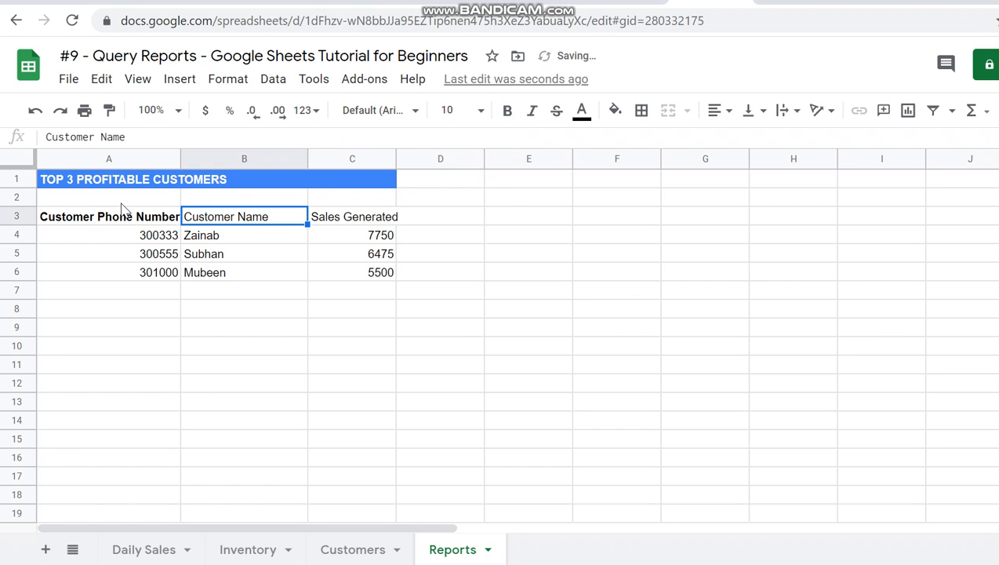
{"action": "key", "text": "ctrl+b"}
{"action": "key", "text": "Right"}
{"action": "key", "text": "ctrl+b"}
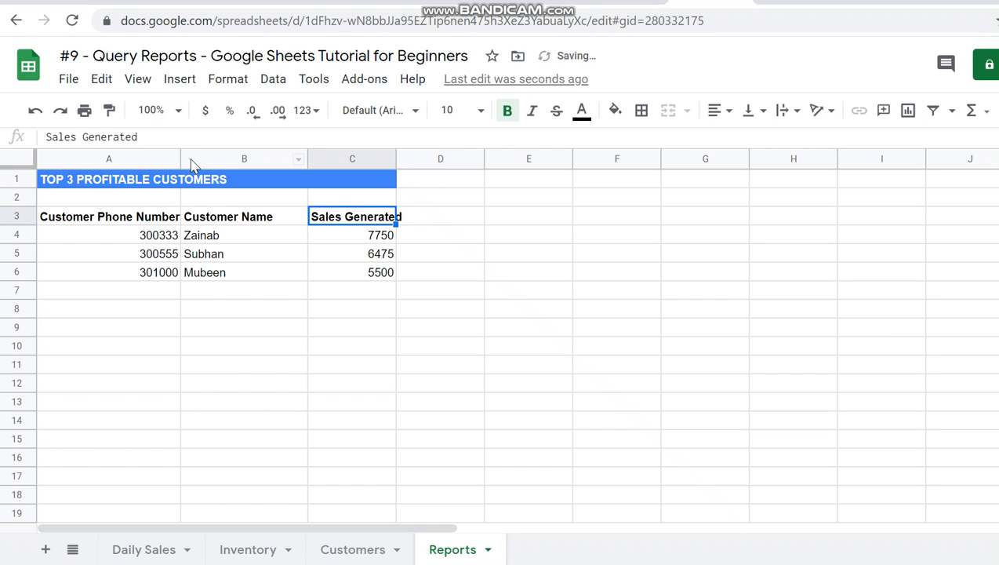
Step: Widen columns A to C to one equal width so the header texts fit
{"action": "left_click", "coordinate": [162, 159]}
{"action": "left_click_drag", "start_coordinate": [180, 158], "coordinate": [207, 158]}
{"action": "left_click", "coordinate": [220, 272]}
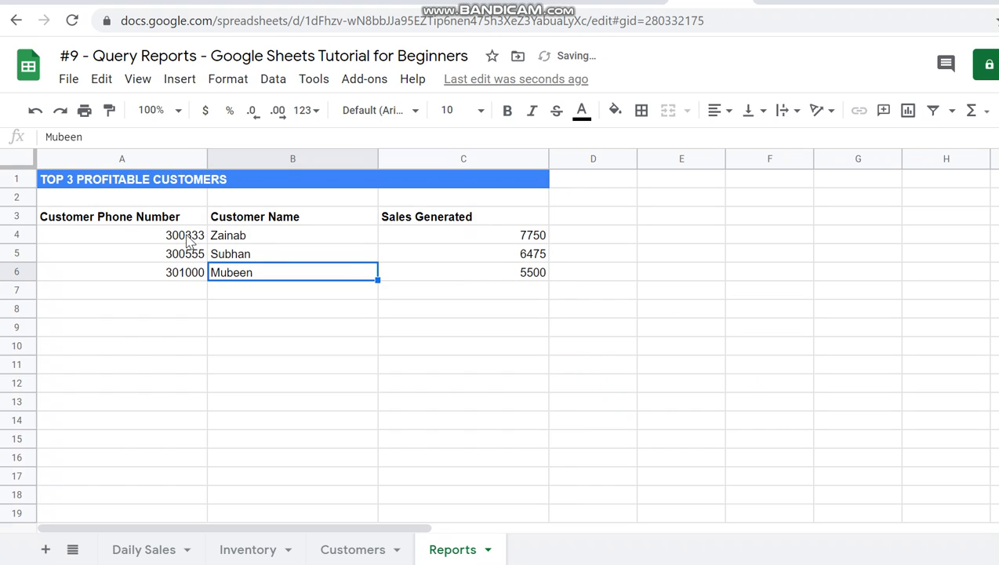
Step: Format the header cells A3:C3 with a dark gray fill and white text
{"action": "left_click_drag", "start_coordinate": [173, 221], "coordinate": [439, 223]}
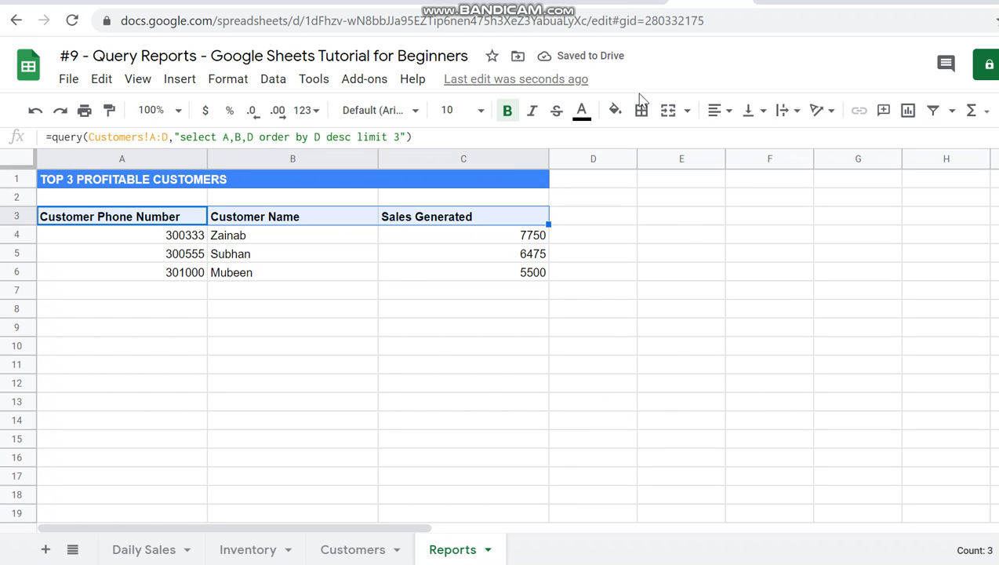
{"action": "left_click", "coordinate": [615, 110]}
{"action": "left_click", "coordinate": [663, 171]}
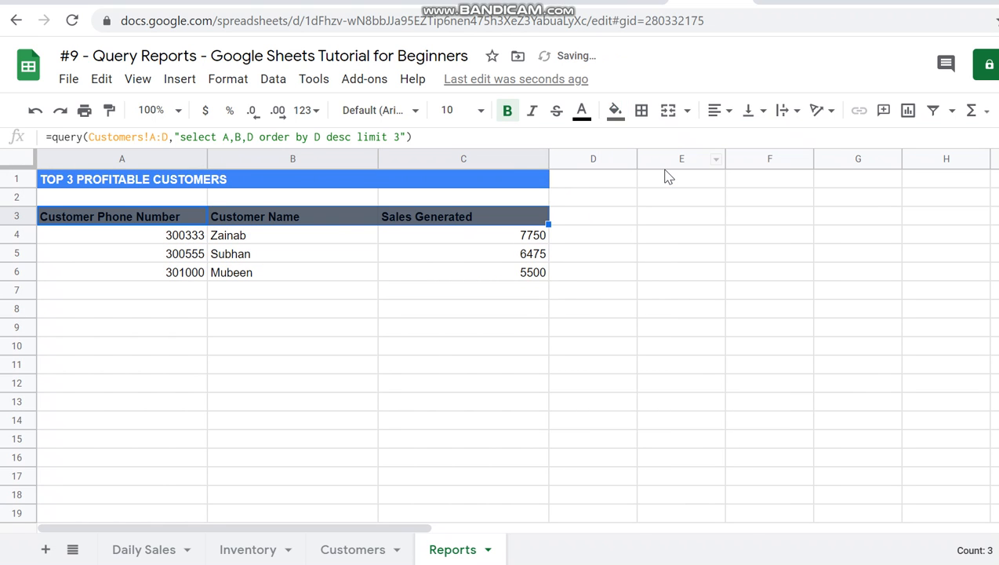
{"action": "left_click", "coordinate": [582, 111]}
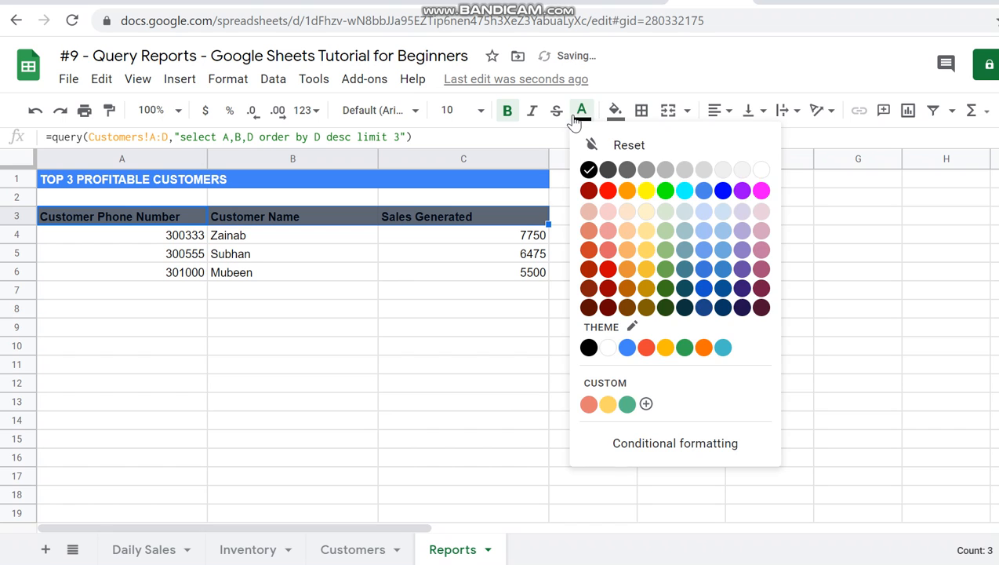
{"action": "left_click", "coordinate": [759, 169]}
{"action": "left_click", "coordinate": [616, 112]}
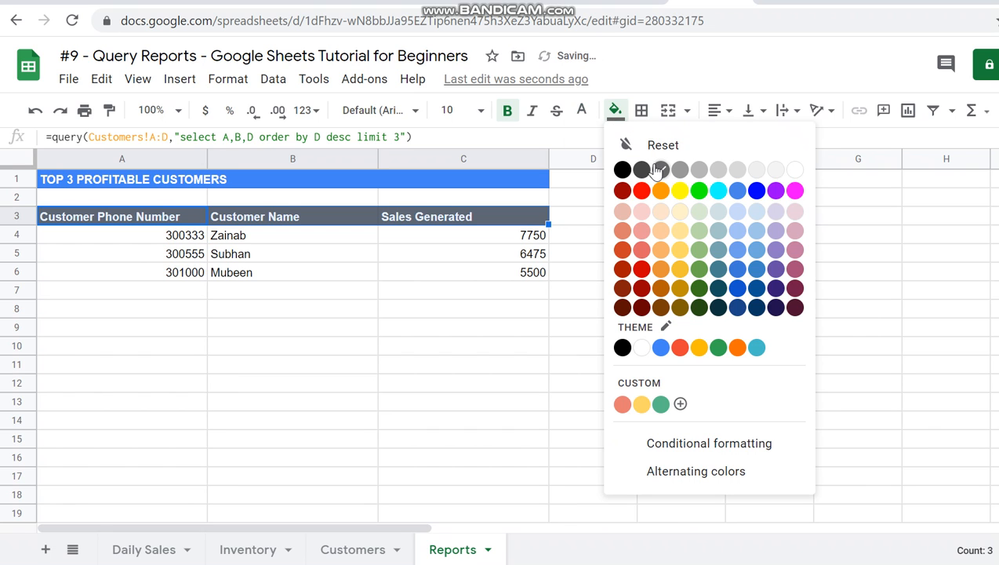
{"action": "left_click", "coordinate": [506, 286]}
Step: Apply an outer border around the report table A3:C6
{"action": "left_click", "coordinate": [464, 325]}
{"action": "key", "text": "Up"}
{"action": "key", "text": "Up"}
{"action": "key", "text": "Up"}
{"action": "key", "text": "shift+Up"}
{"action": "key", "text": "shift+Up"}
{"action": "key", "text": "shift+Left"}
{"action": "key", "text": "shift+Left"}
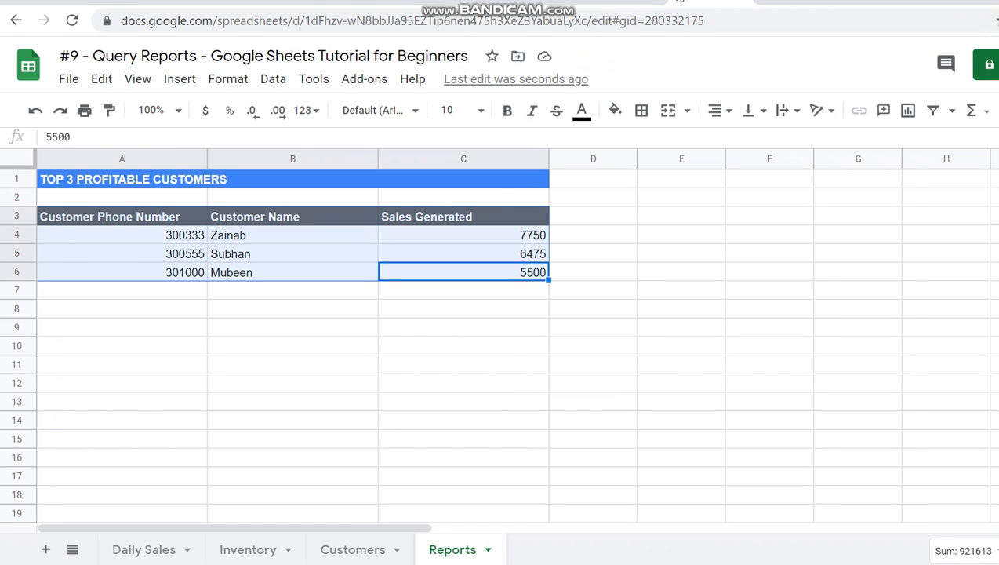
{"action": "left_click", "coordinate": [641, 111]}
{"action": "left_click", "coordinate": [743, 147]}
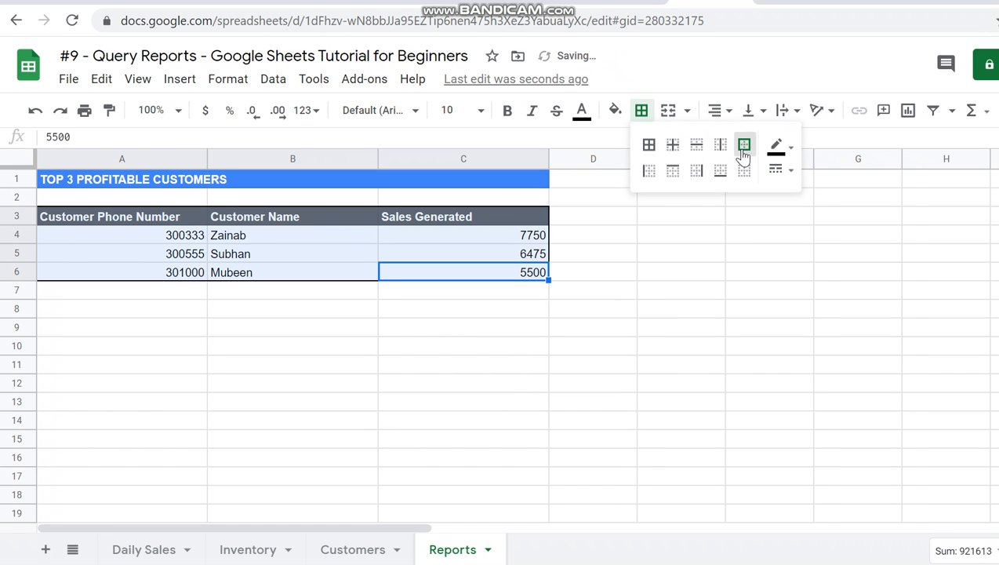
{"action": "left_click", "coordinate": [624, 333]}
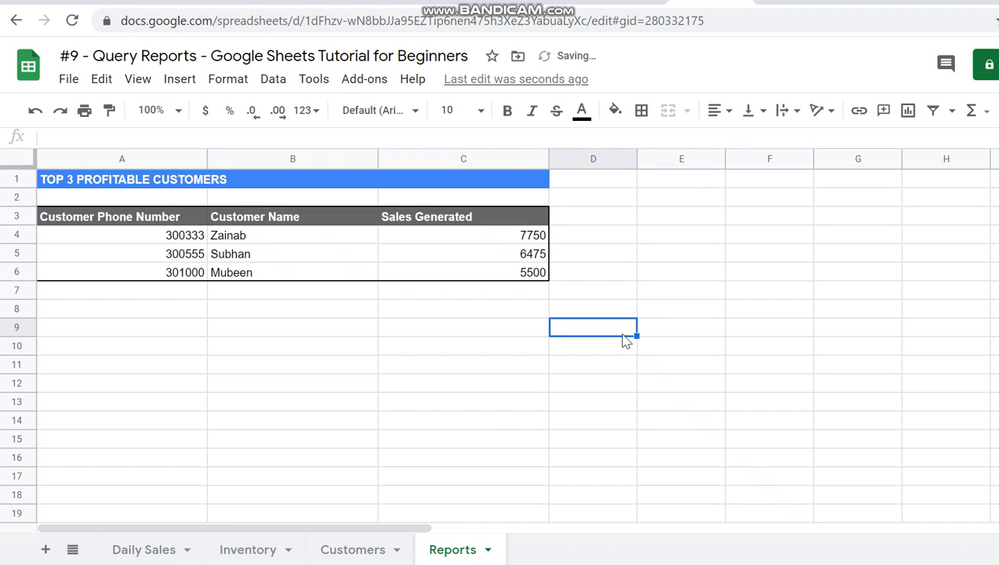
Step: Copy the report title from row 1 to A8 as the heading of a second report
{"action": "key", "text": "Up"}
{"action": "key", "text": "Up"}
{"action": "key", "text": "Up"}
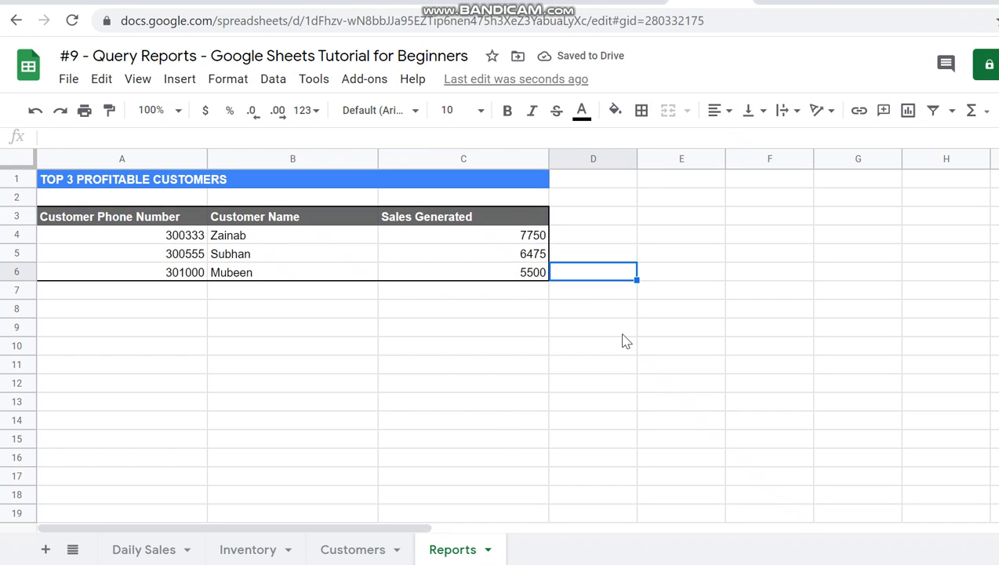
{"action": "key", "text": "Left"}
{"action": "key", "text": "Up"}
{"action": "key", "text": "Up"}
{"action": "key", "text": "Up"}
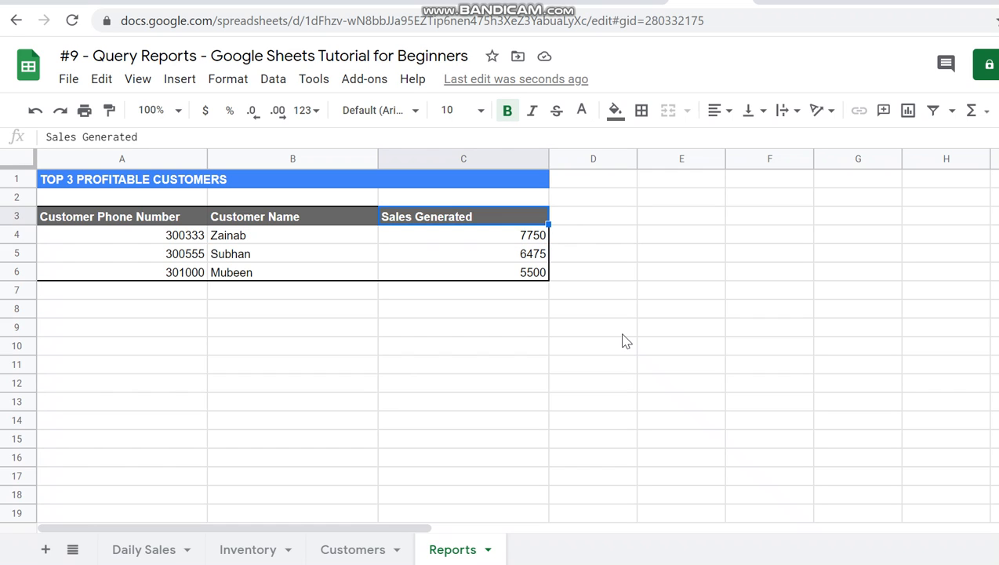
{"action": "key", "text": "Up"}
{"action": "key", "text": "Up"}
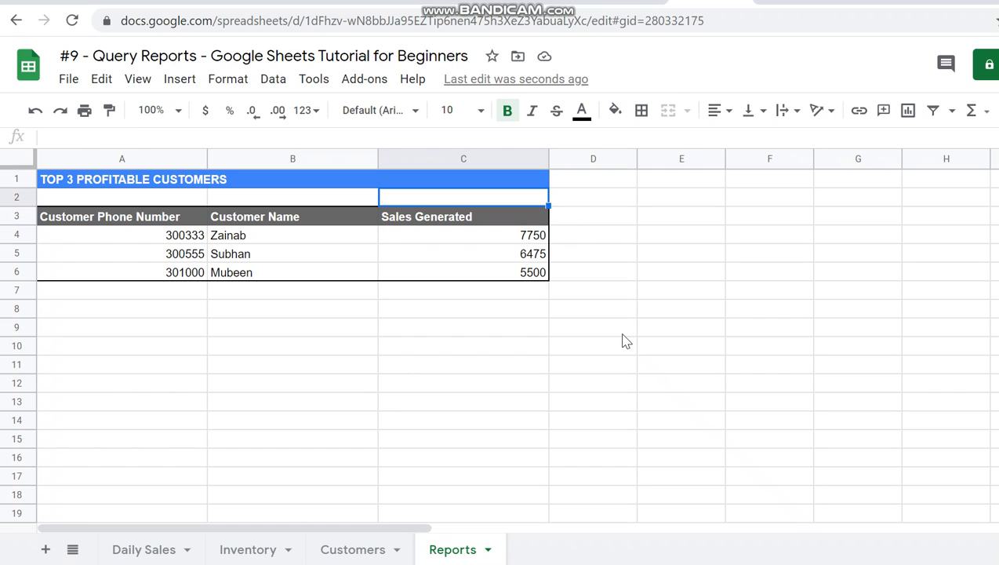
{"action": "key", "text": "ctrl+c"}
{"action": "key", "text": "Down"}
{"action": "key", "text": "Down"}
{"action": "key", "text": "Down"}
{"action": "key", "text": "Down"}
{"action": "key", "text": "Down"}
{"action": "key", "text": "Down"}
{"action": "key", "text": "Down"}
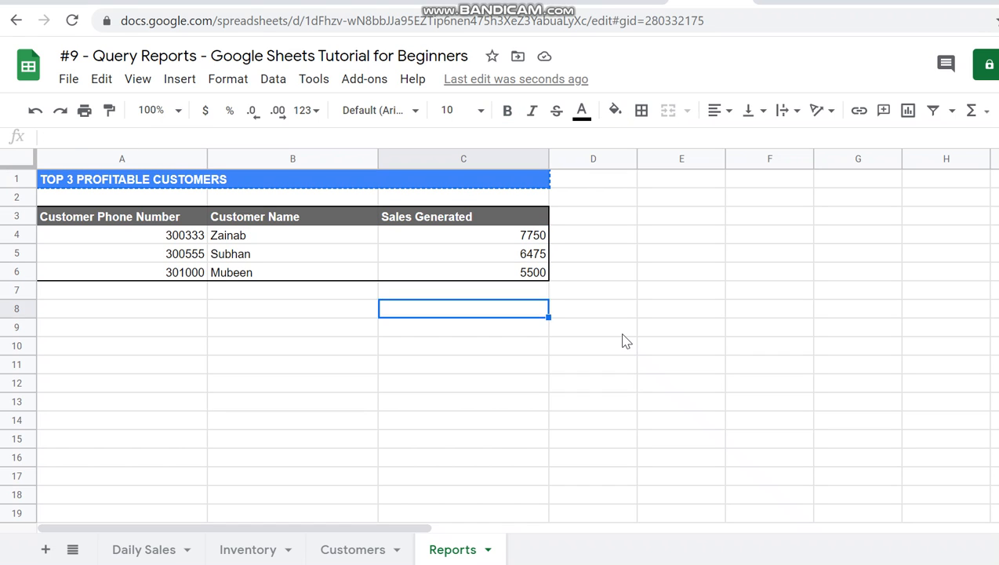
{"action": "key", "text": "Left"}
{"action": "key", "text": "Left"}
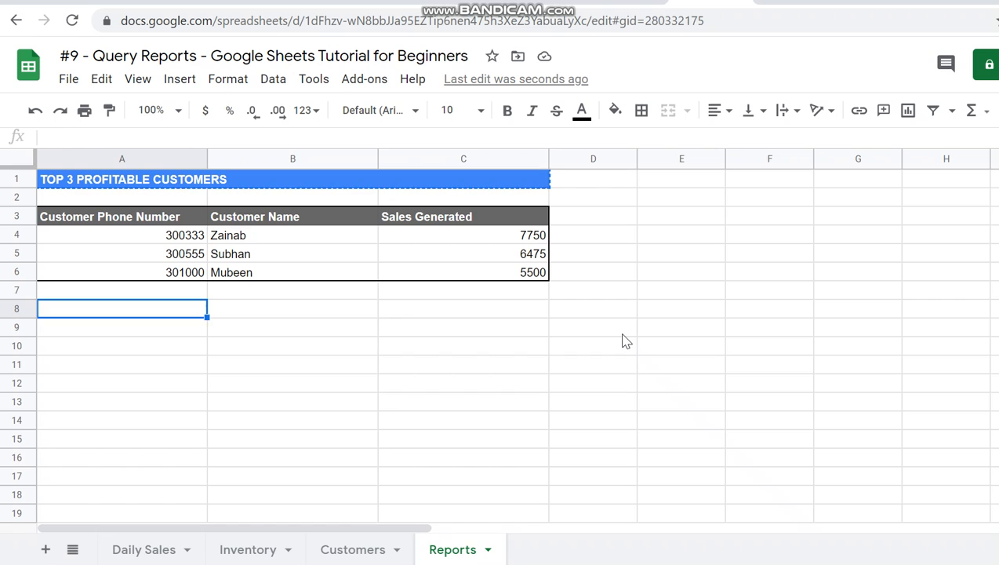
{"action": "key", "text": "ctrl+v"}
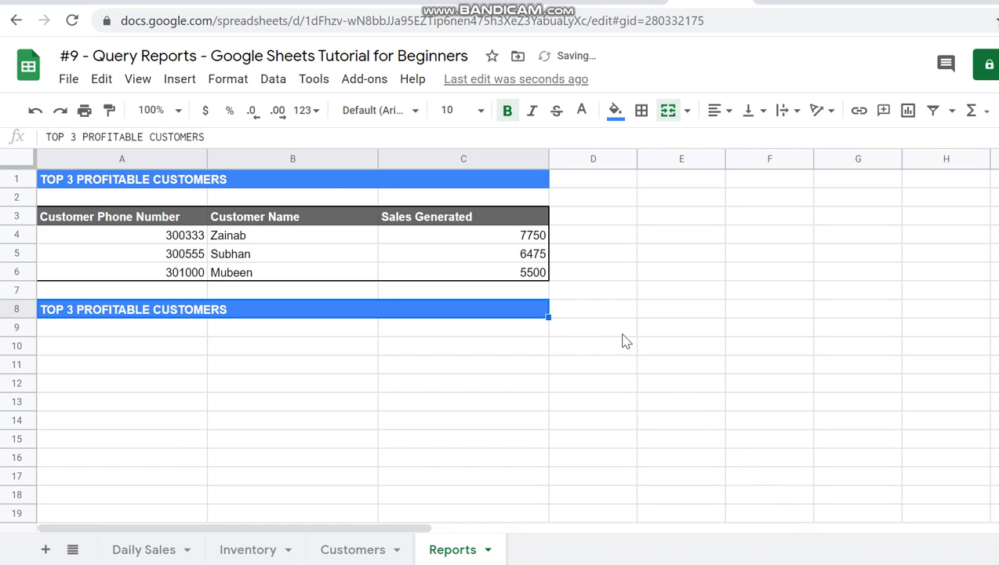
Step: Change the title in A8 to "TOP 3 CUSTOMERS BY QUANTITY"
{"action": "key", "text": "F2"}
{"action": "key", "text": "ctrl+shift+Left"}
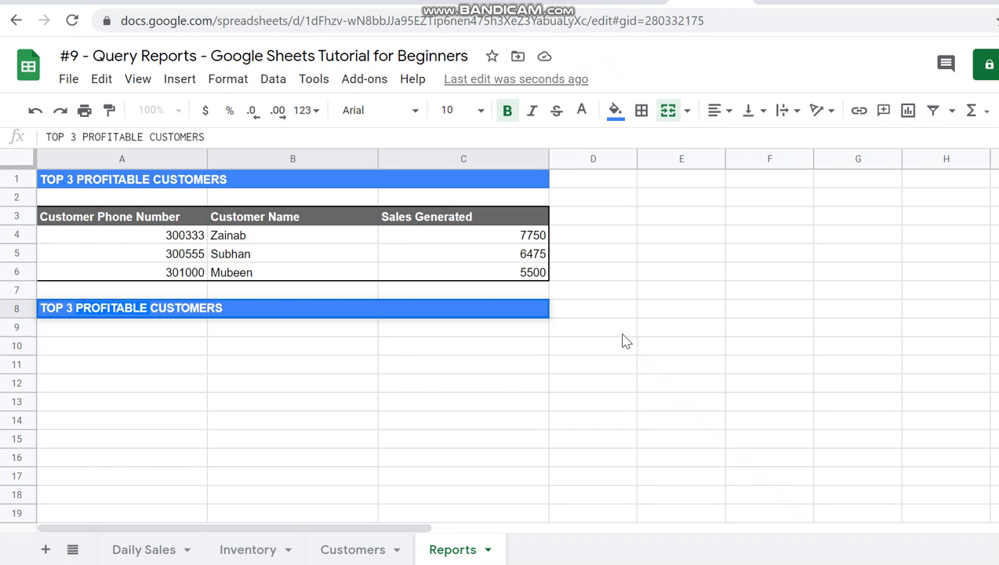
{"action": "key", "text": "BackSpace"}
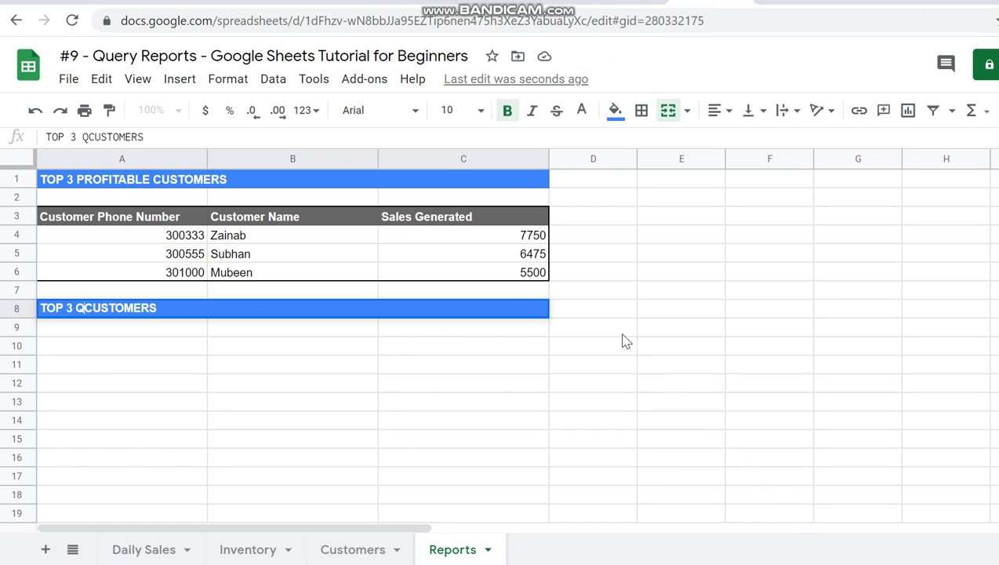
{"action": "key", "text": "BackSpace"}
{"action": "type", "text": "BY"}
{"action": "key", "text": "BackSpace"}
{"action": "key", "text": "BackSpace"}
{"action": "type", "text": "BY QUANTITY"}
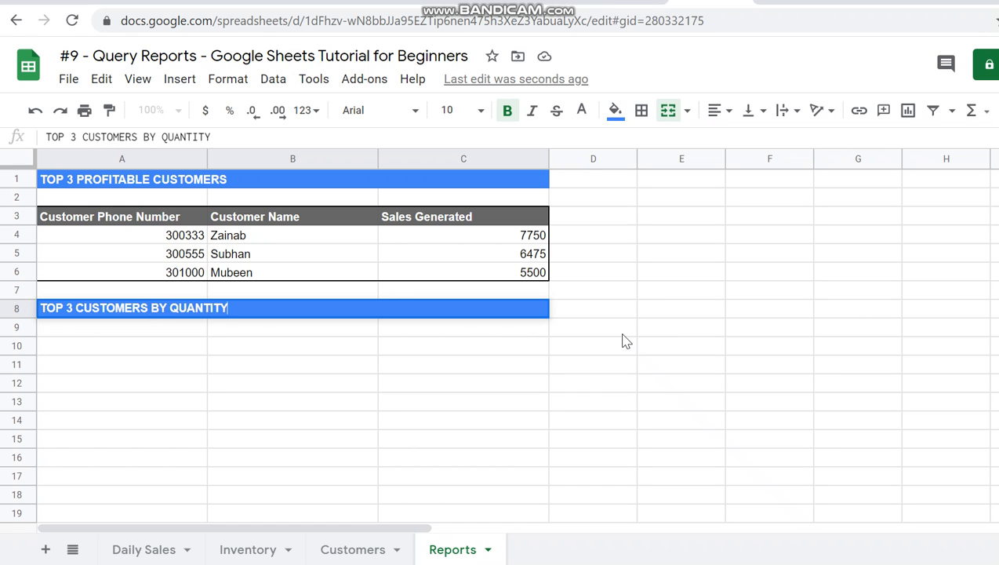
Step: Change the title in A1 to "TOP 3 CUSTOMERS BY SALES"
{"action": "key", "text": "Up"}
{"action": "key", "text": "Up"}
{"action": "key", "text": "Up"}
{"action": "key", "text": "Up"}
{"action": "key", "text": "Up"}
{"action": "key", "text": "Up"}
{"action": "key", "text": "Up"}
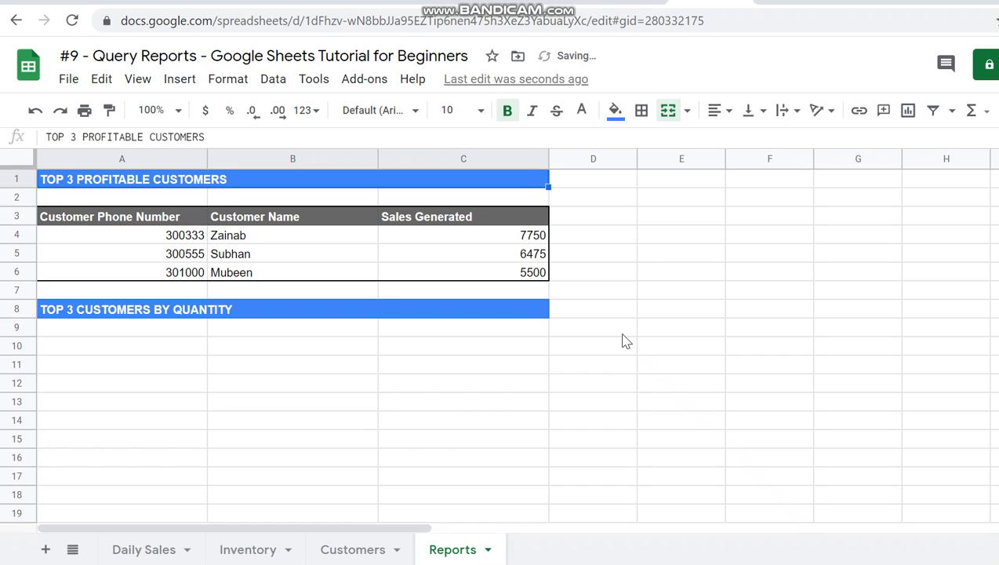
{"action": "key", "text": "F2"}
{"action": "key", "text": "ctrl+Left"}
{"action": "key", "text": "ctrl+Left"}
{"action": "key", "text": "ctrl+shift+Right"}
{"action": "key", "text": "Delete"}
{"action": "type", "text": "BY SALES"}
{"action": "key", "text": "Return"}
{"action": "key", "text": "Up"}
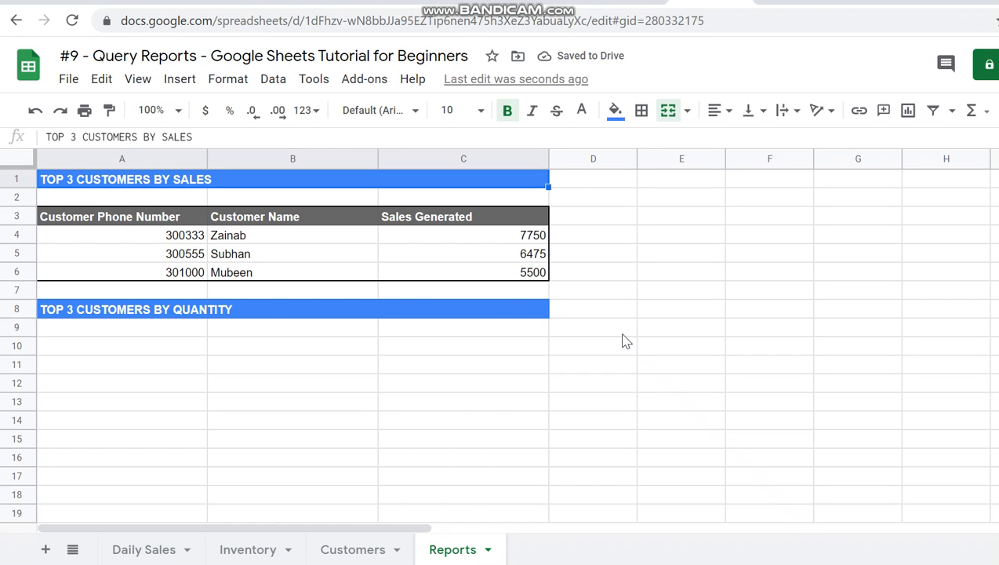
{"action": "key", "text": "Down"}
{"action": "key", "text": "Down"}
{"action": "key", "text": "Down"}
{"action": "key", "text": "Down"}
{"action": "key", "text": "Down"}
{"action": "key", "text": "Down"}
{"action": "key", "text": "Down"}
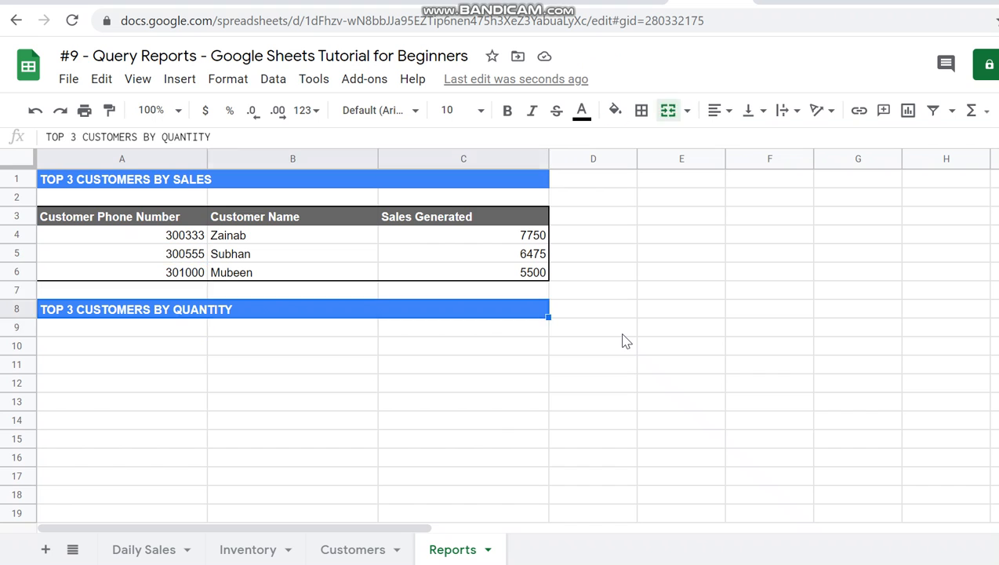
{"action": "key", "text": "Up"}
{"action": "key", "text": "Up"}
{"action": "key", "text": "Up"}
{"action": "key", "text": "Up"}
Step: Enter =query(Customers!A:D,"select A,B,C order by C desc limit 3") in A10 of the Reports sheet
{"action": "key", "text": "Down"}
{"action": "key", "text": "Down"}
{"action": "key", "text": "Down"}
{"action": "key", "text": "Down"}
{"action": "key", "text": "Down"}
{"action": "key", "text": "Down"}
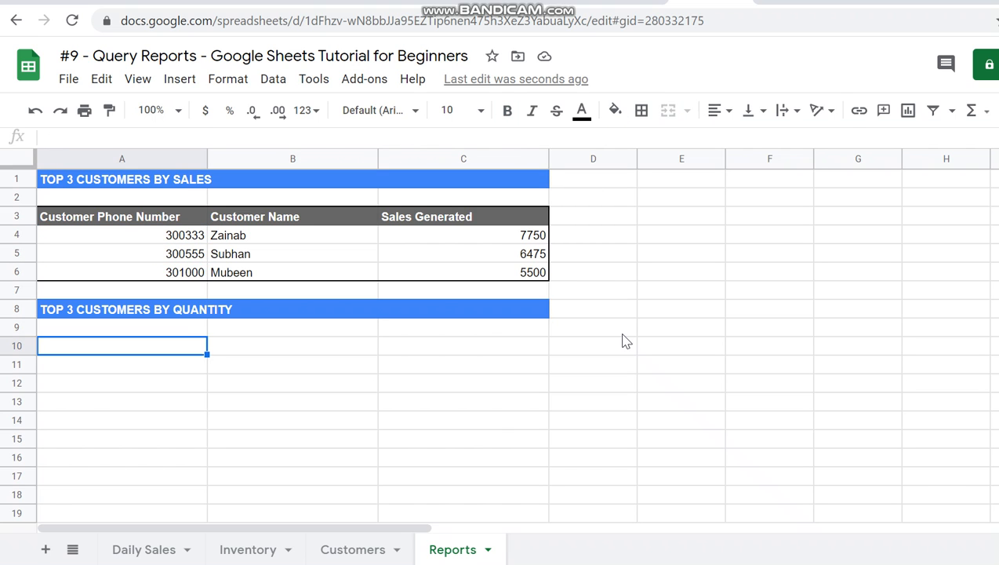
{"action": "type", "text": "=query("}
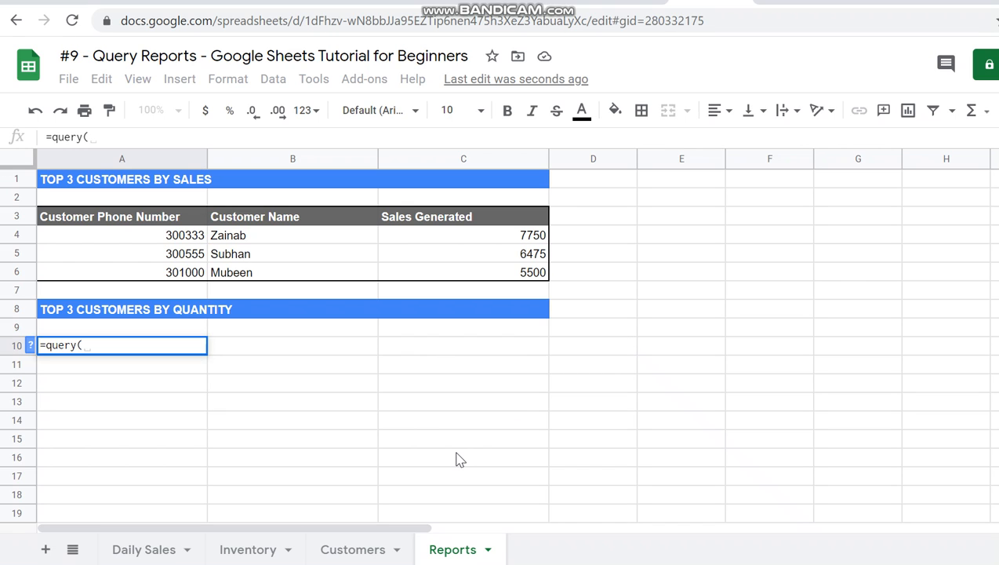
{"action": "left_click", "coordinate": [376, 551]}
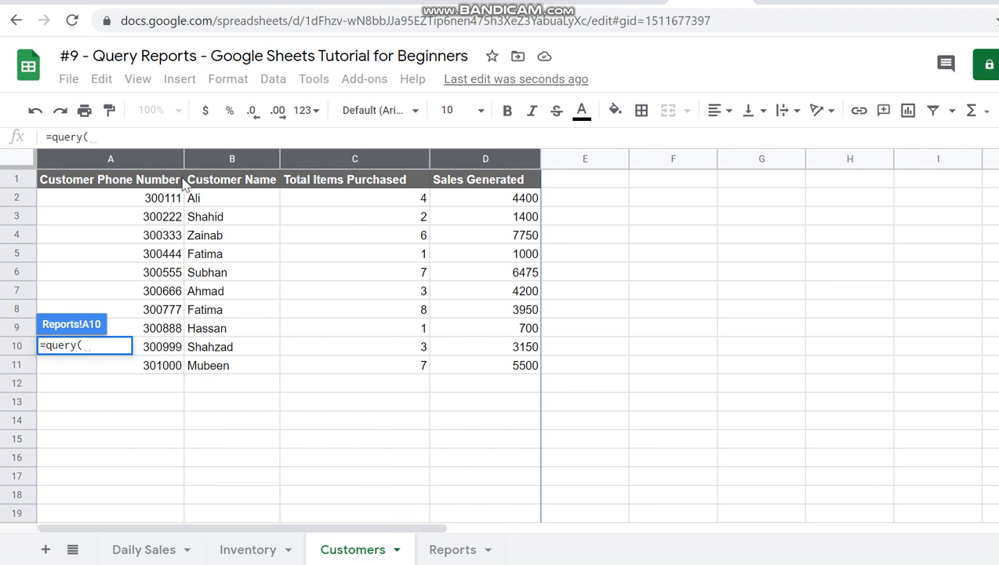
{"action": "left_click_drag", "start_coordinate": [149, 163], "coordinate": [486, 218]}
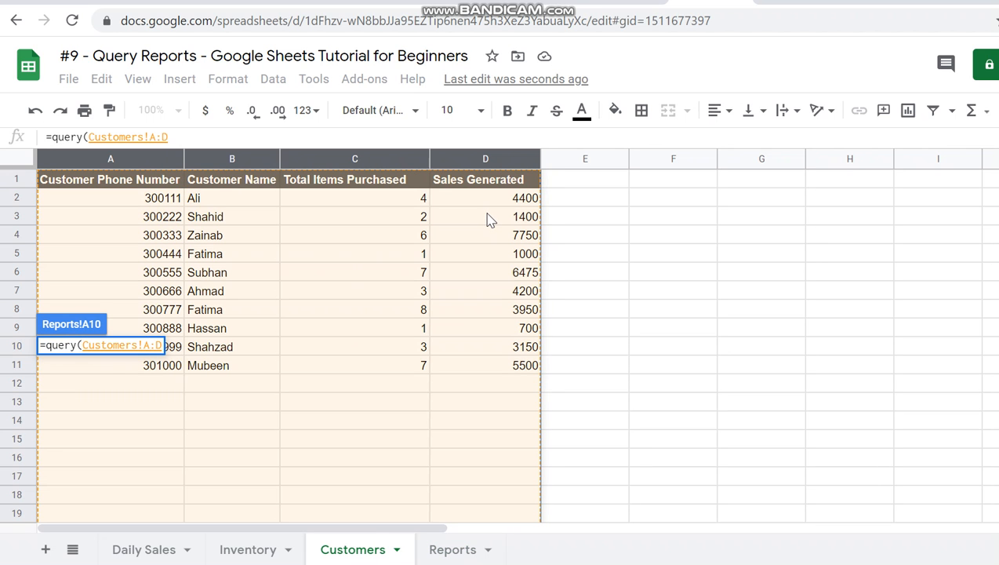
{"action": "type", "text": ",\"selec"}
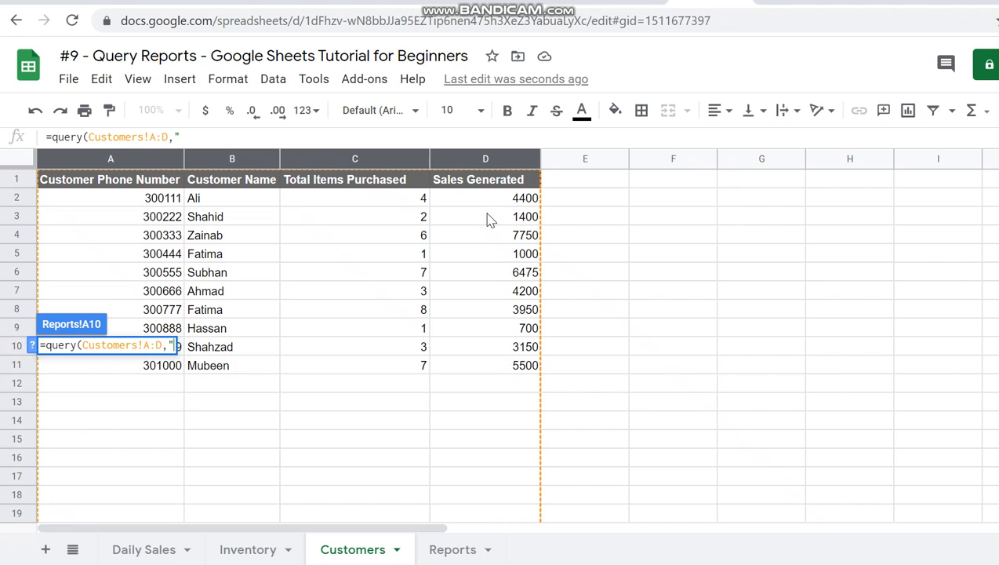
{"action": "type", "text": "t A"}
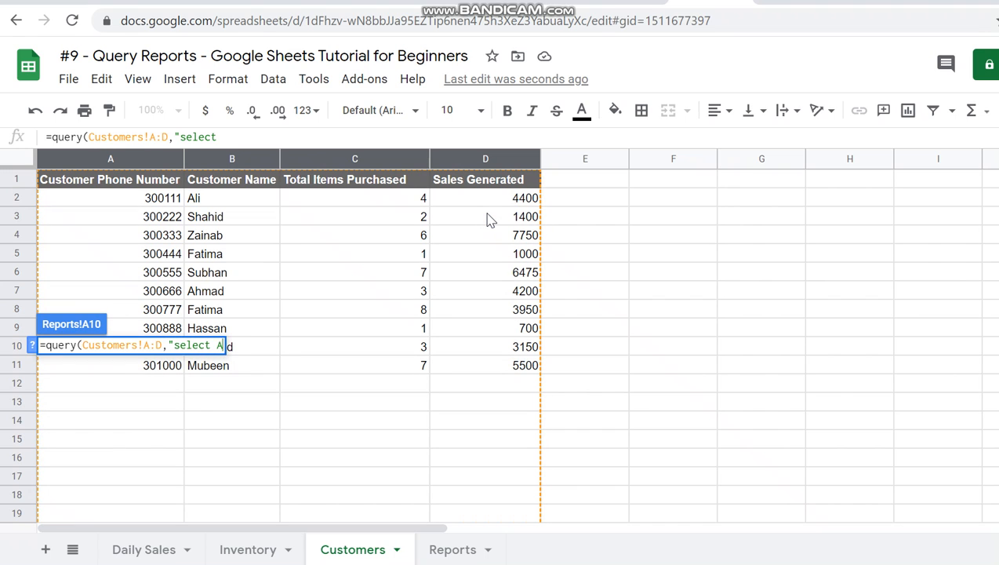
{"action": "type", "text": ",B,C"}
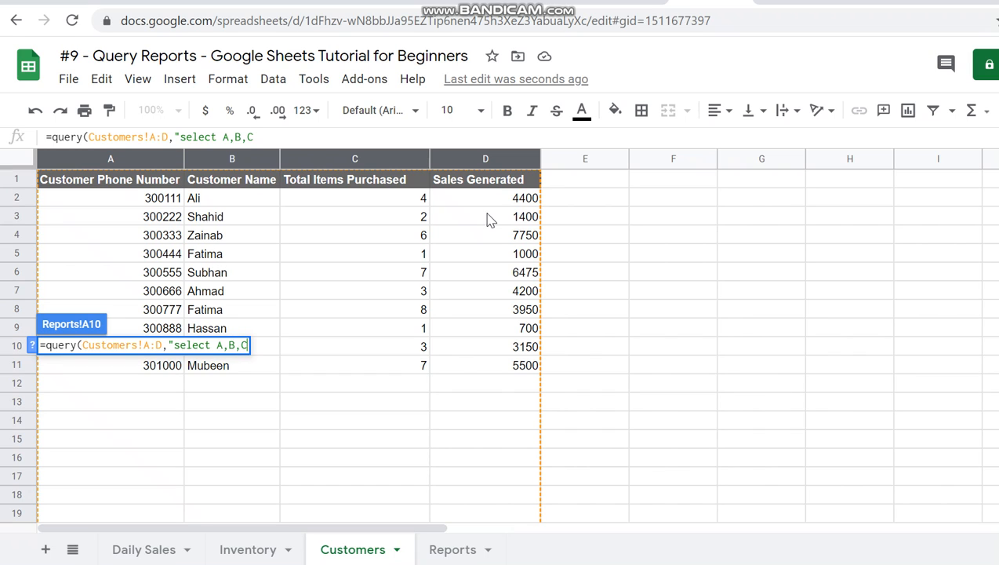
{"action": "type", "text": " order by C"}
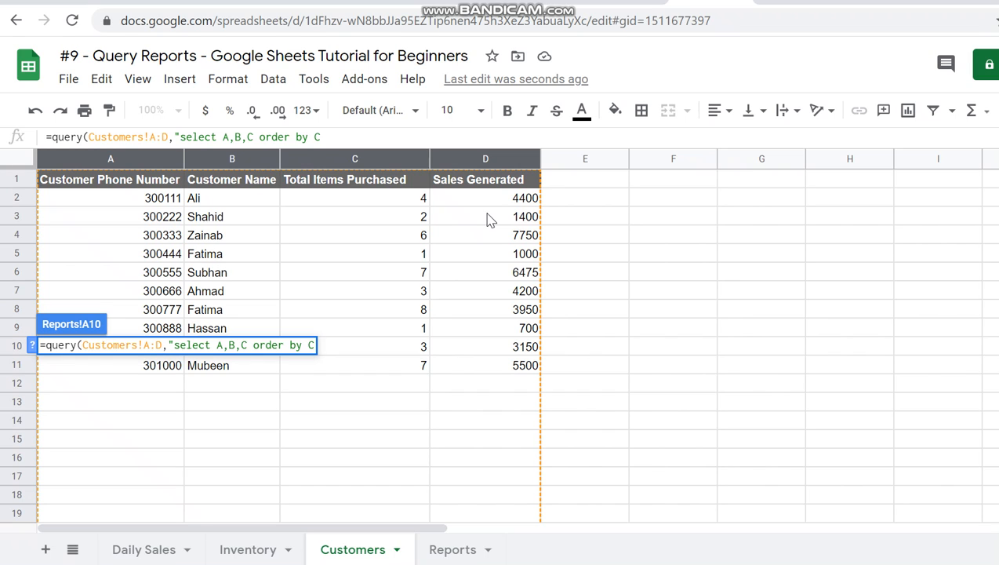
{"action": "type", "text": "desc"}
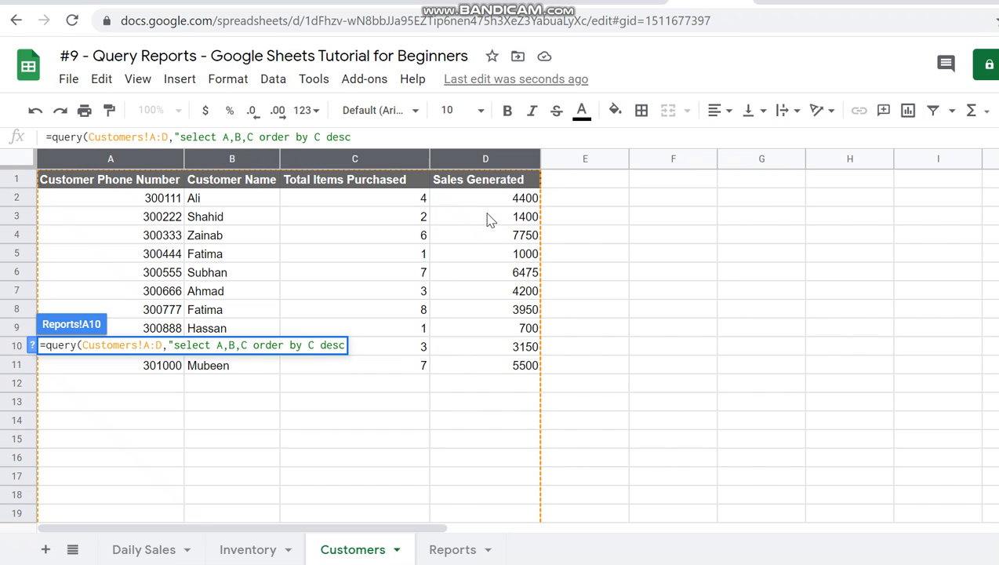
{"action": "type", "text": " limit 3"}
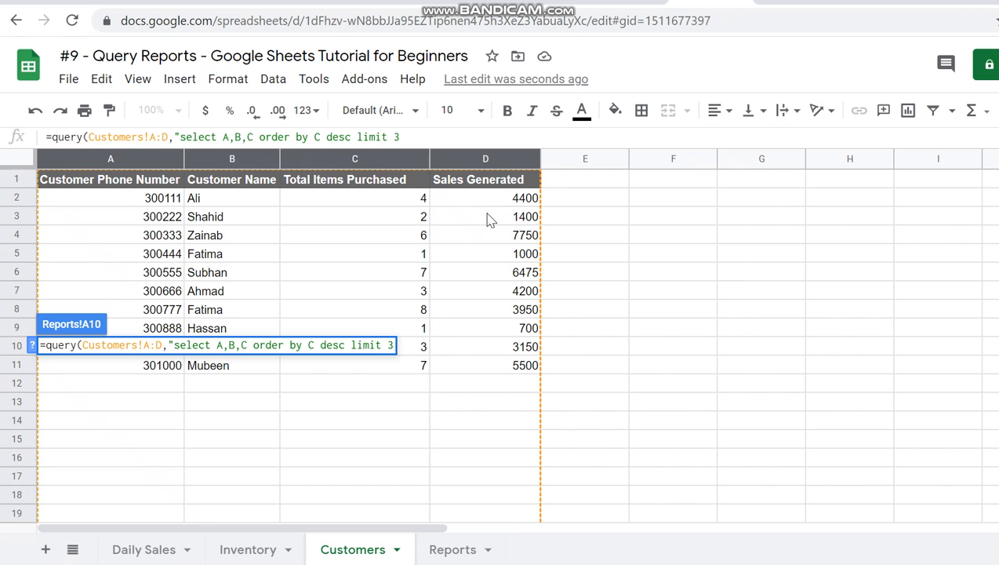
{"action": "type", "text": "\")"}
{"action": "key", "text": "Return"}
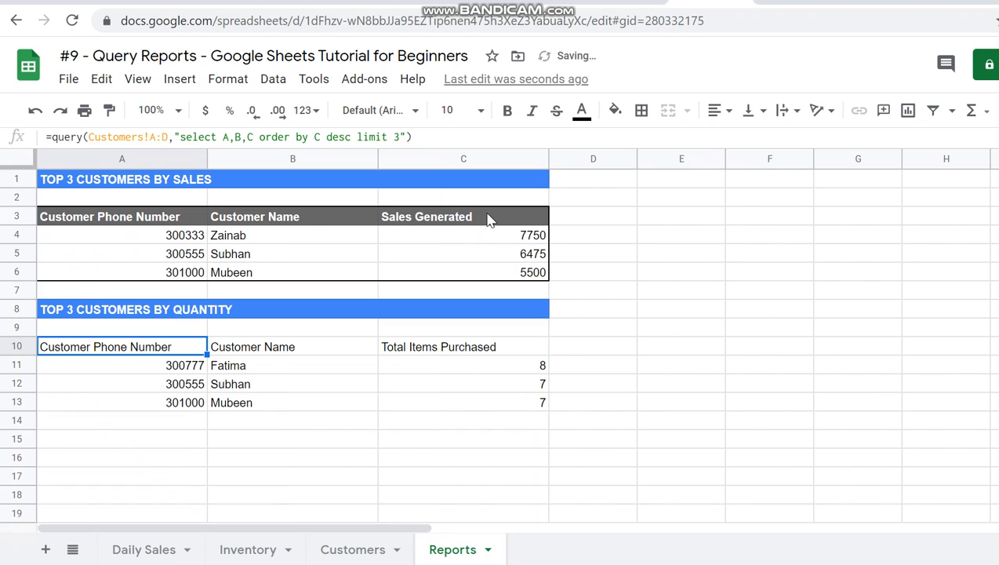
{"action": "key", "text": "Down"}
{"action": "key", "text": "Right"}
{"action": "key", "text": "Down"}
{"action": "key", "text": "Down"}
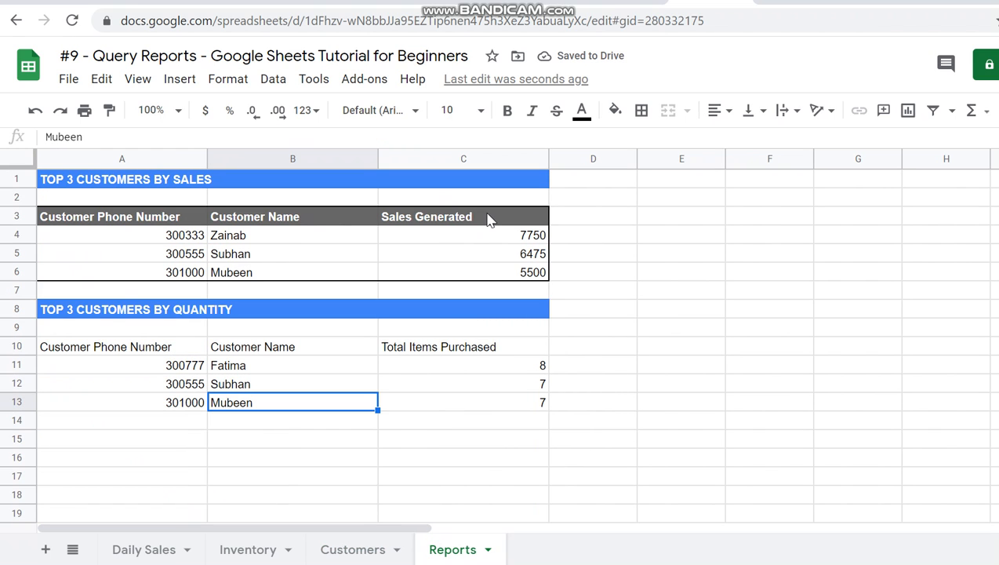
Step: Copy the header formatting of A3:C3 onto the header row A10:C10 of the quantity report
{"action": "left_click_drag", "start_coordinate": [438, 216], "coordinate": [111, 226]}
{"action": "left_click", "coordinate": [110, 111]}
{"action": "left_click", "coordinate": [151, 350]}
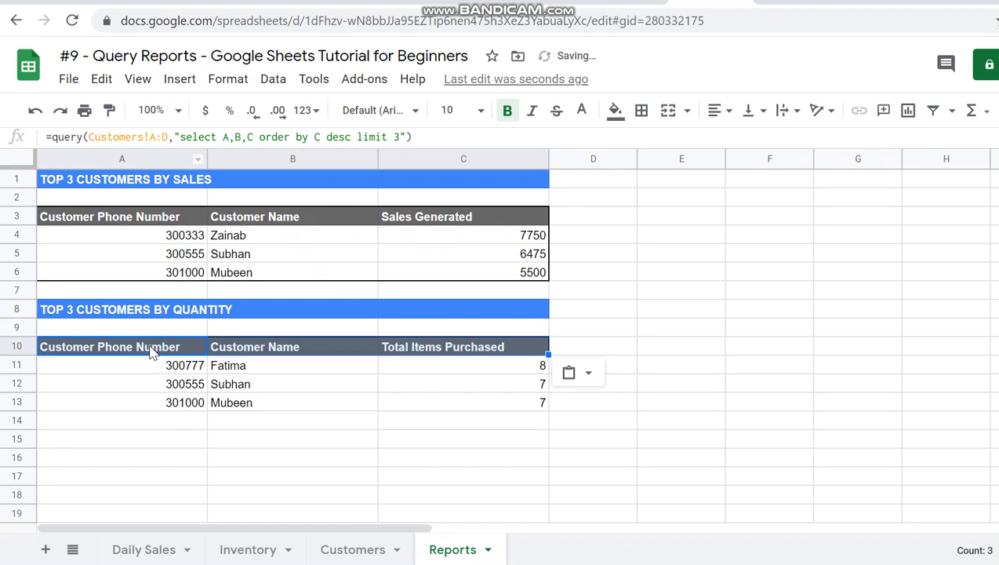
Step: Apply an outer border around the quantity report table A10:C13
{"action": "left_click_drag", "start_coordinate": [141, 362], "coordinate": [459, 401]}
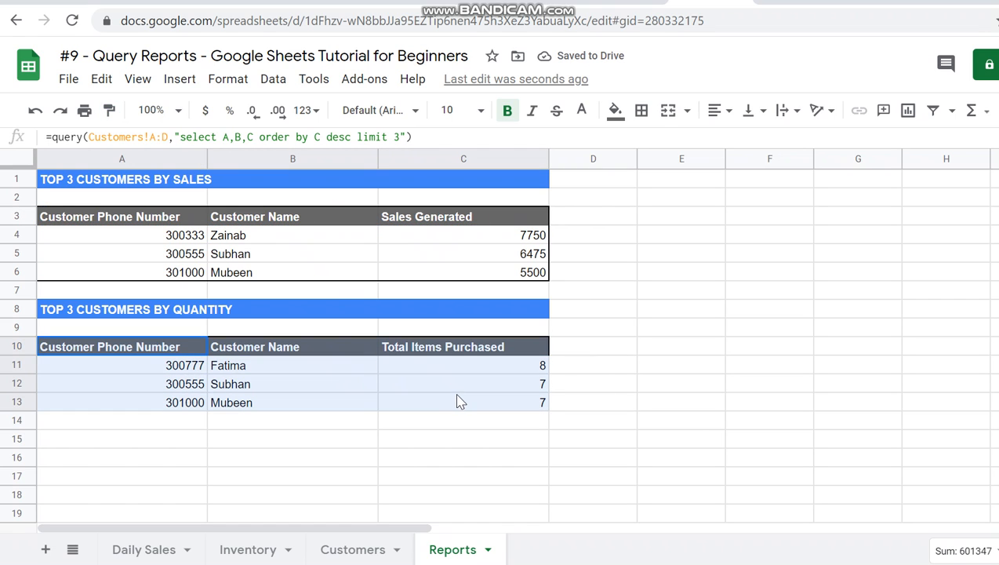
{"action": "left_click", "coordinate": [642, 111]}
{"action": "left_click", "coordinate": [745, 144]}
{"action": "left_click", "coordinate": [669, 339]}
{"action": "key", "text": "Up"}
{"action": "key", "text": "Up"}
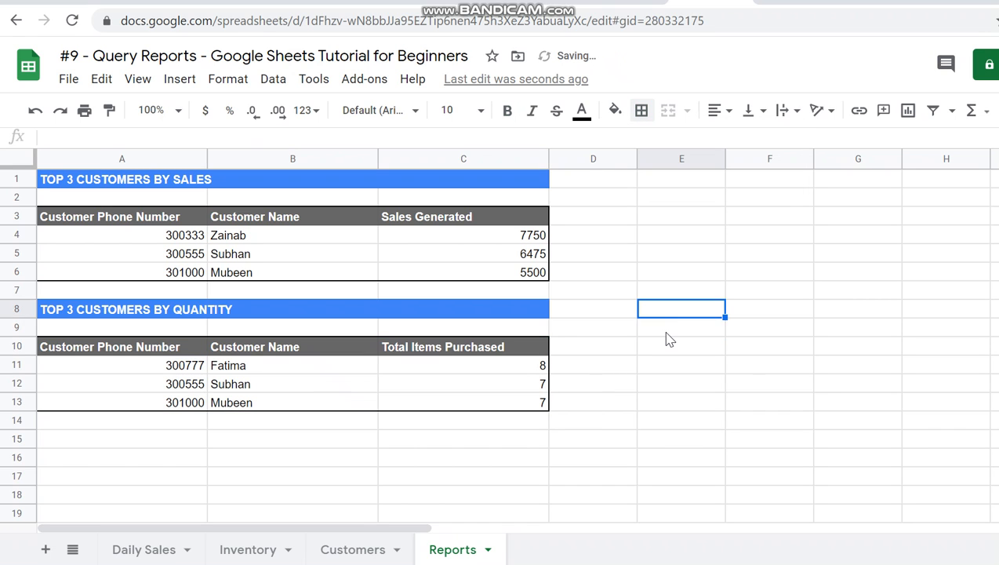
Step: Insert a row at row 7 to add another blank row between the two reports
{"action": "right_click", "coordinate": [479, 296]}
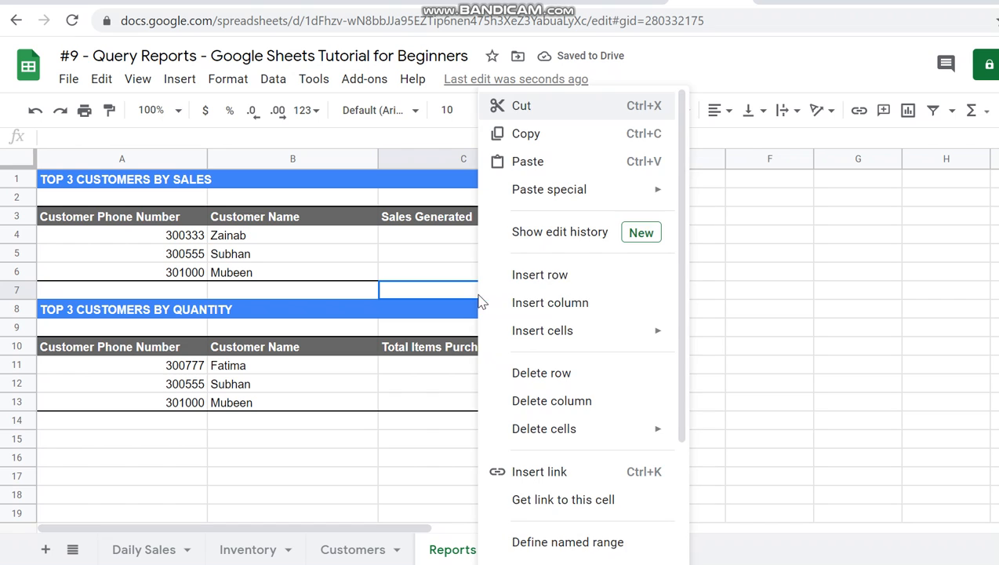
{"action": "left_click", "coordinate": [540, 272]}
{"action": "left_click", "coordinate": [602, 335]}
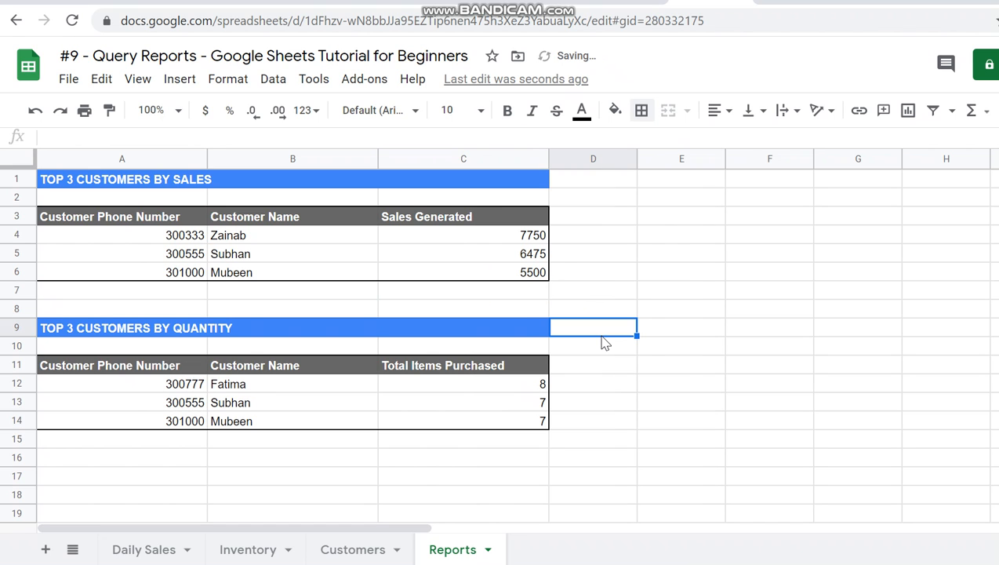
{"action": "key", "text": "Down"}
{"action": "key", "text": "Down"}
{"action": "key", "text": "Down"}
{"action": "key", "text": "Down"}
{"action": "key", "text": "Down"}
{"action": "key", "text": "Down"}
{"action": "key", "text": "Down"}
{"action": "key", "text": "Down"}
{"action": "key", "text": "Left"}
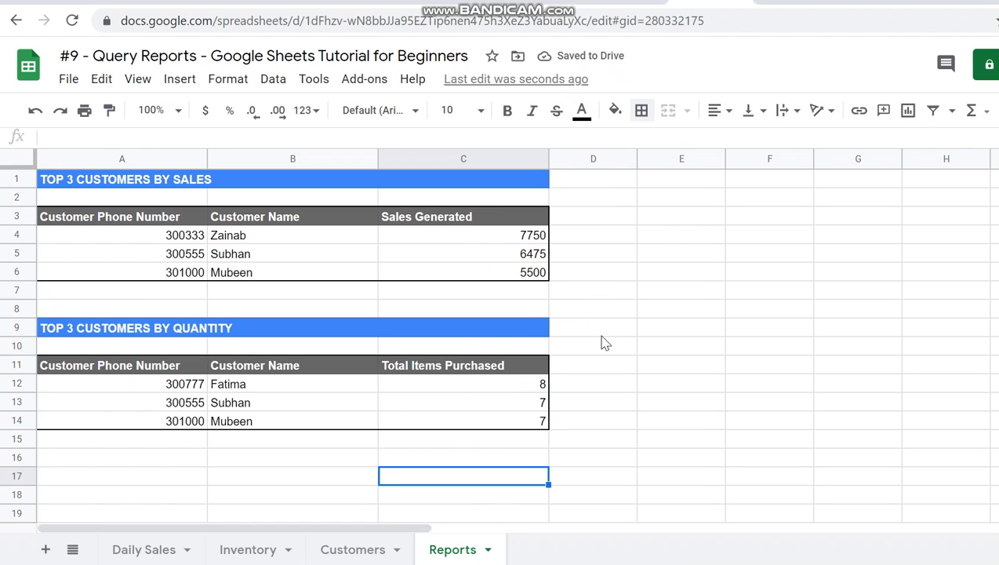
{"action": "key", "text": "Left"}
{"action": "key", "text": "Left"}
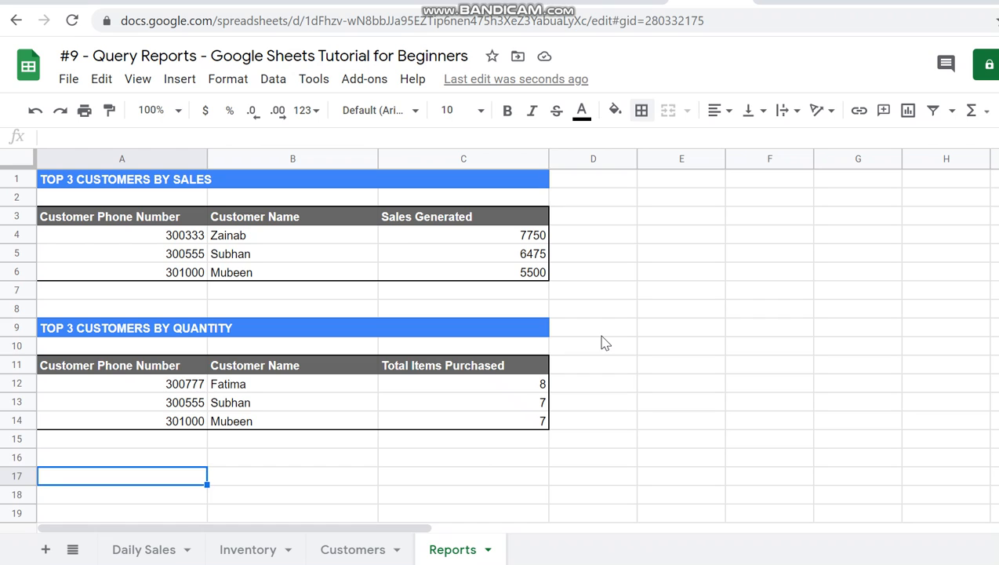
{"action": "key", "text": "Up"}
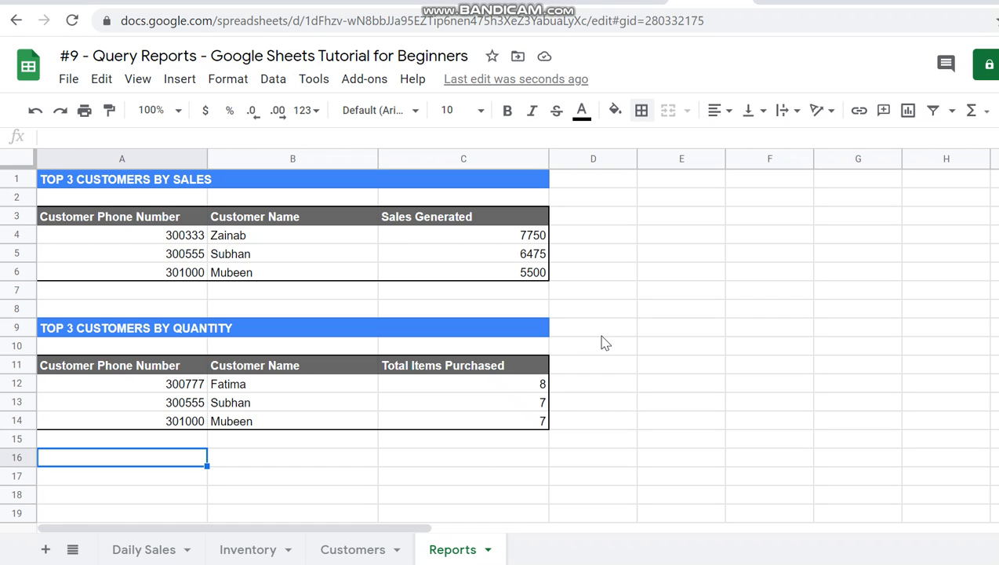
Step: Copy the quantity report title from row 9 to A17 as the heading of a third report
{"action": "left_click", "coordinate": [390, 330]}
{"action": "key", "text": "ctrl+c"}
{"action": "left_click", "coordinate": [166, 463]}
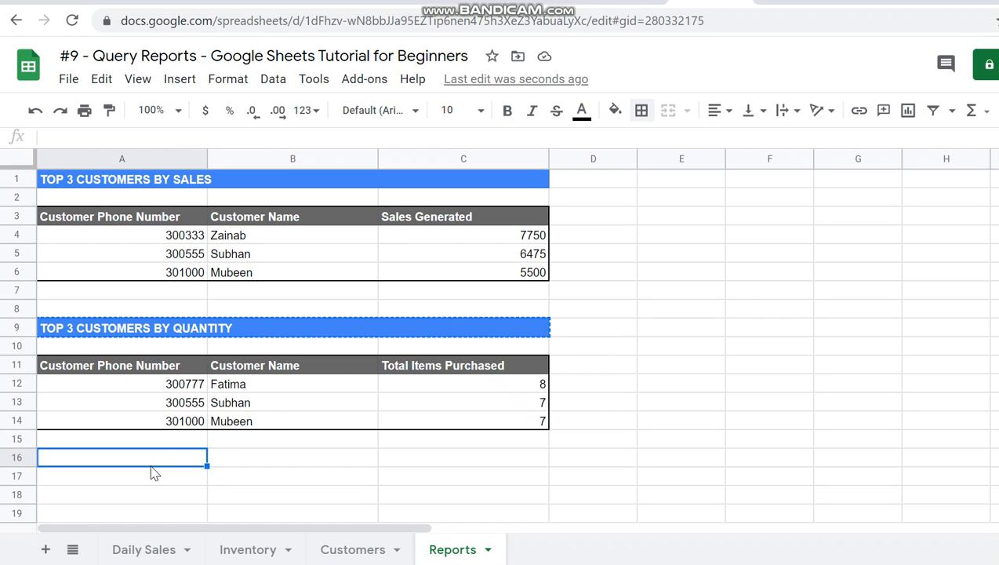
{"action": "left_click", "coordinate": [151, 478]}
{"action": "key", "text": "ctrl+v"}
Step: Change the title in A17 to "TOP 3 ITEMS BY SALES"
{"action": "double_click", "coordinate": [123, 477]}
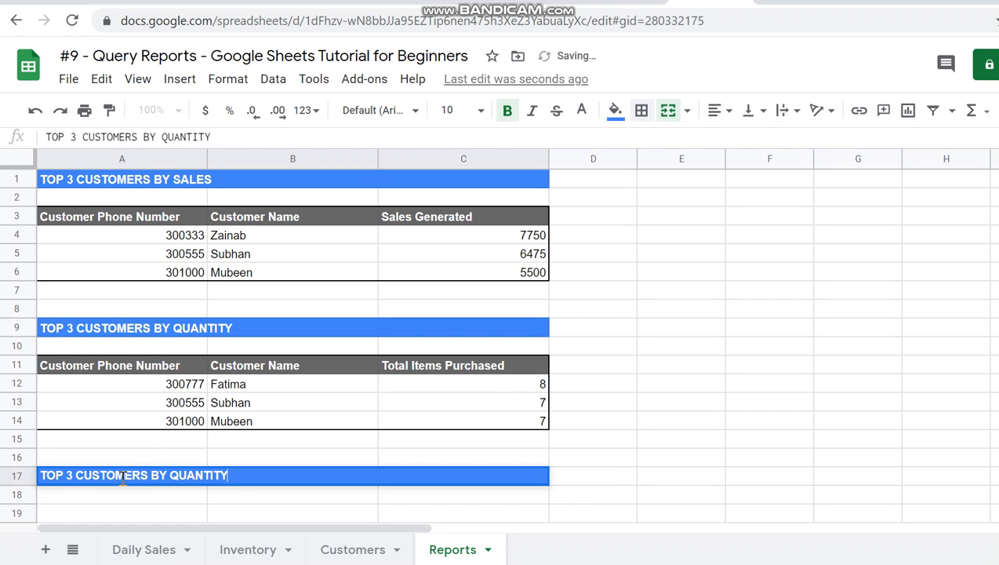
{"action": "double_click", "coordinate": [123, 477]}
{"action": "type", "text": "ITEMS"}
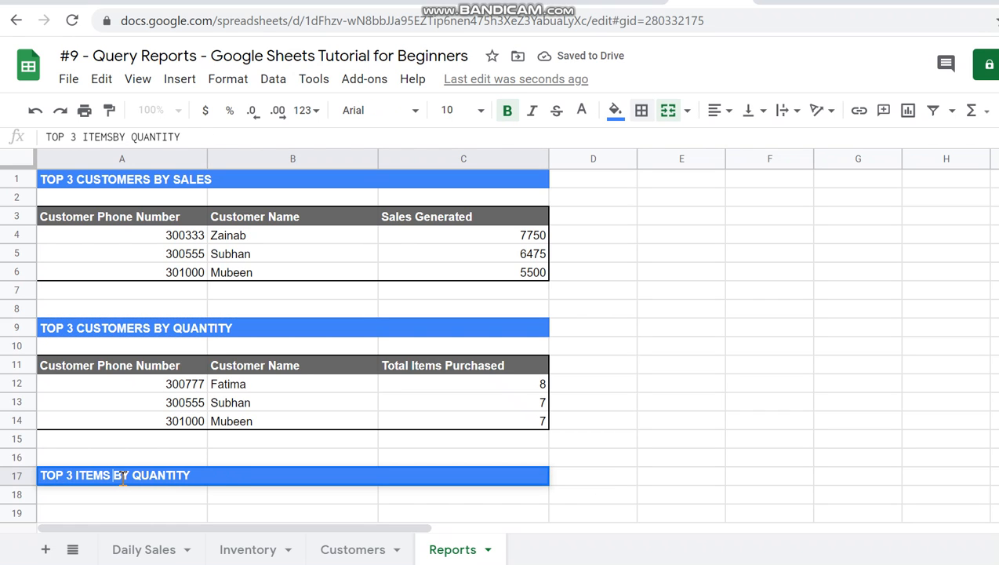
{"action": "double_click", "coordinate": [161, 476]}
{"action": "type", "text": "SALES"}
{"action": "key", "text": "Return"}
Step: Start a QUERY formula in A19 of the Reports sheet with columns E:J of the Daily Sales sheet as its data range
{"action": "scroll", "coordinate": [123, 484], "scroll_direction": "down", "scroll_amount": 1}
{"action": "left_click", "coordinate": [123, 480]}
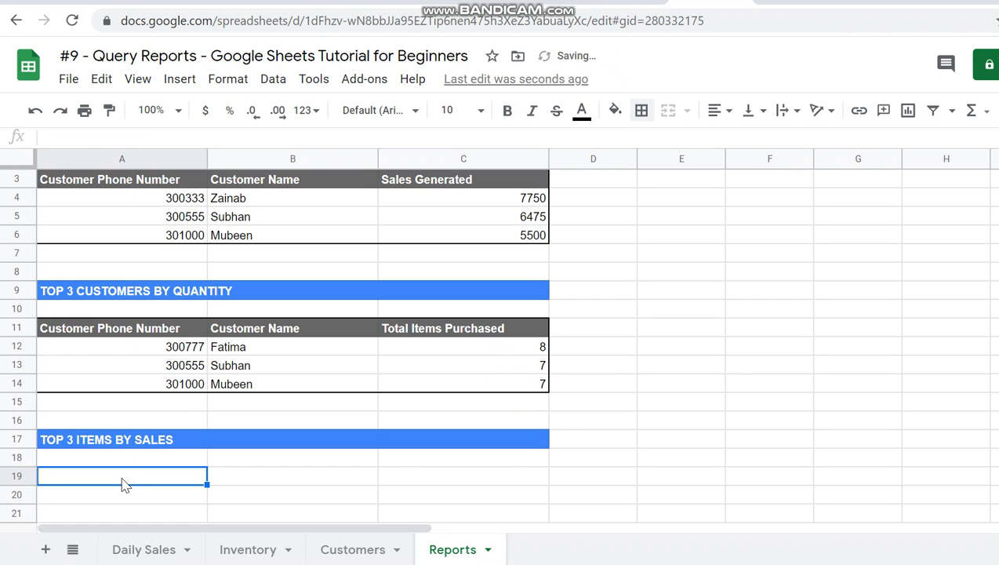
{"action": "double_click", "coordinate": [123, 478]}
{"action": "type", "text": "="}
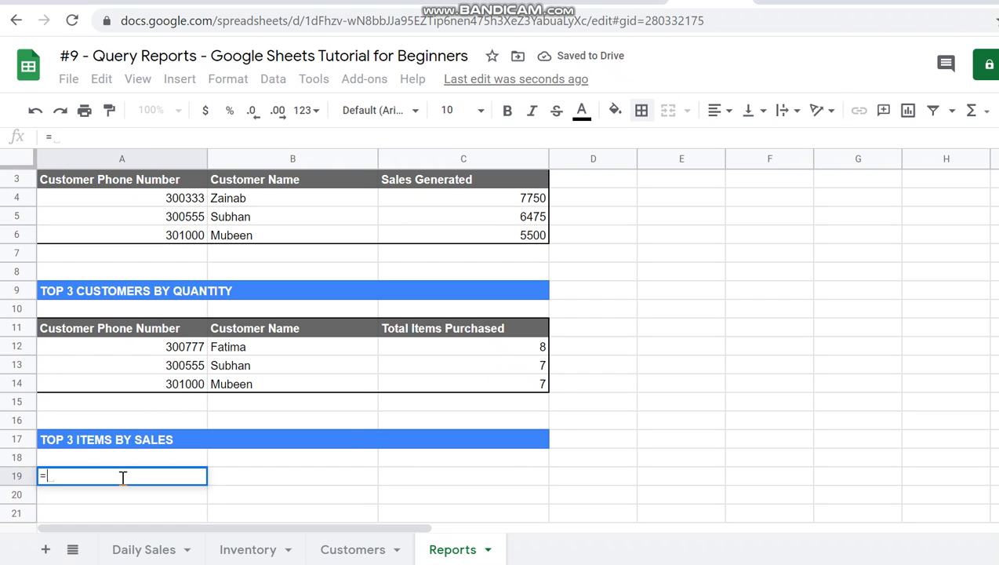
{"action": "type", "text": "query("}
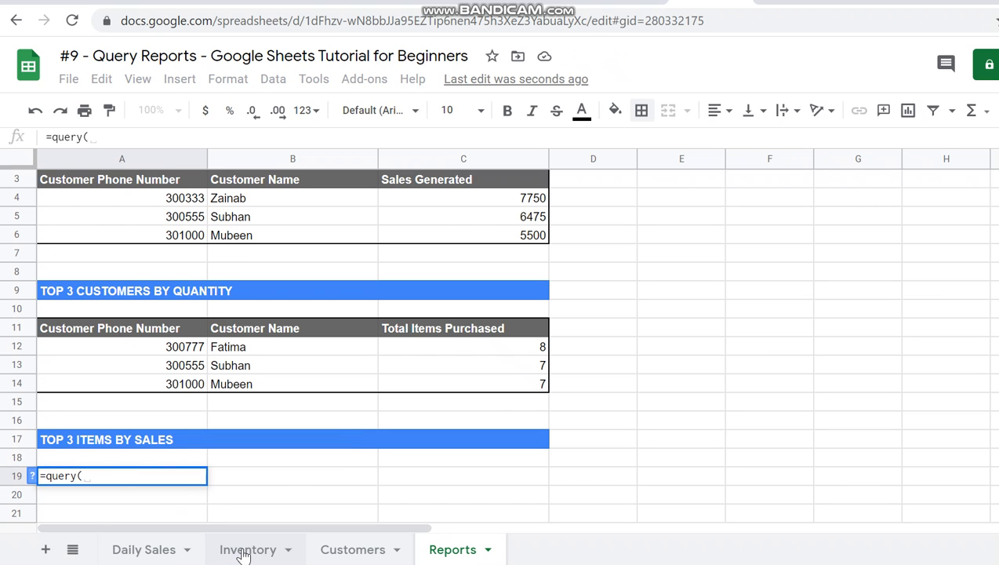
{"action": "left_click", "coordinate": [159, 549]}
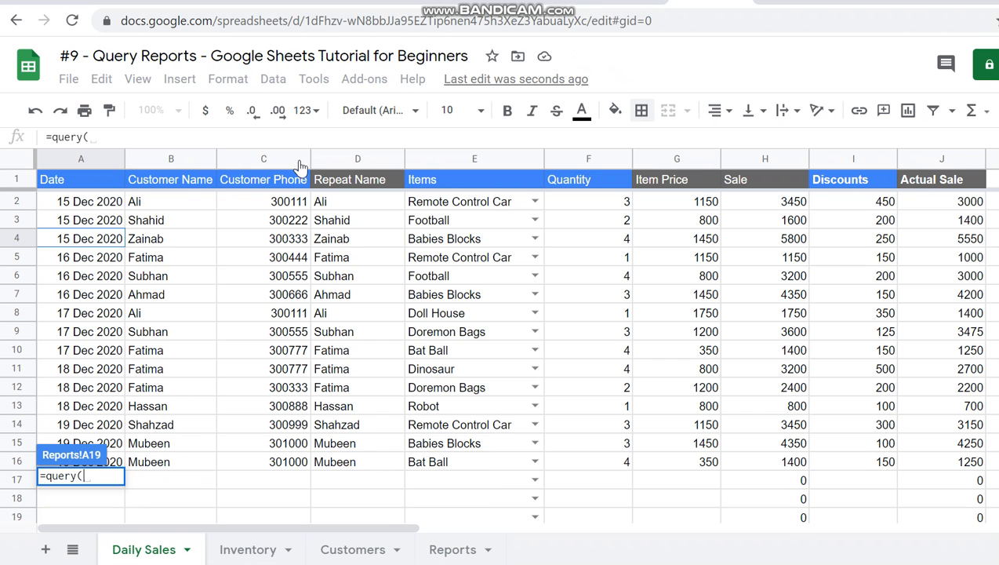
{"action": "left_click_drag", "start_coordinate": [519, 158], "coordinate": [926, 180]}
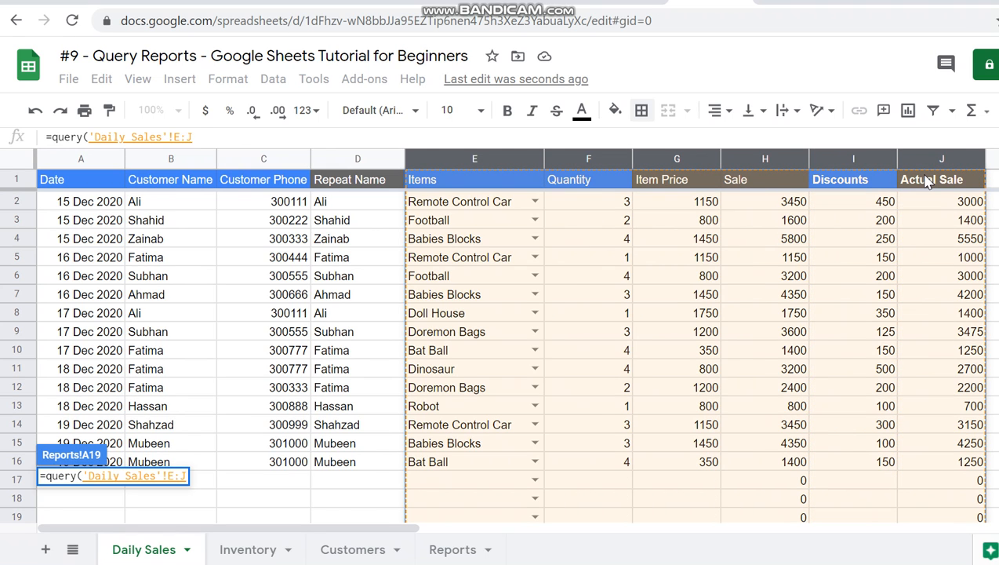
Step: Complete the formula with the query string "select E,J order by J desc limit 3" and enter it
{"action": "type", "text": ",\"selec"}
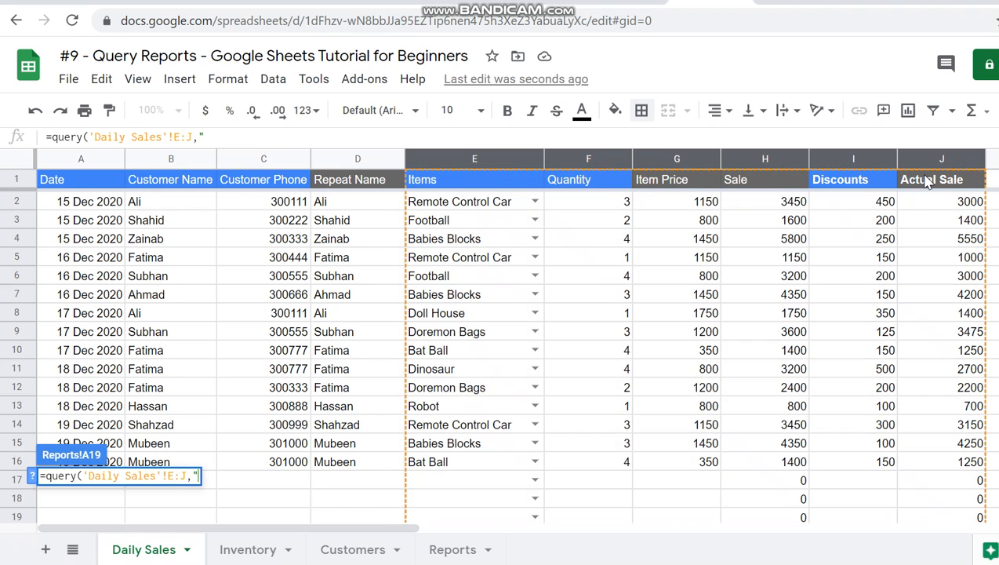
{"action": "type", "text": "t A"}
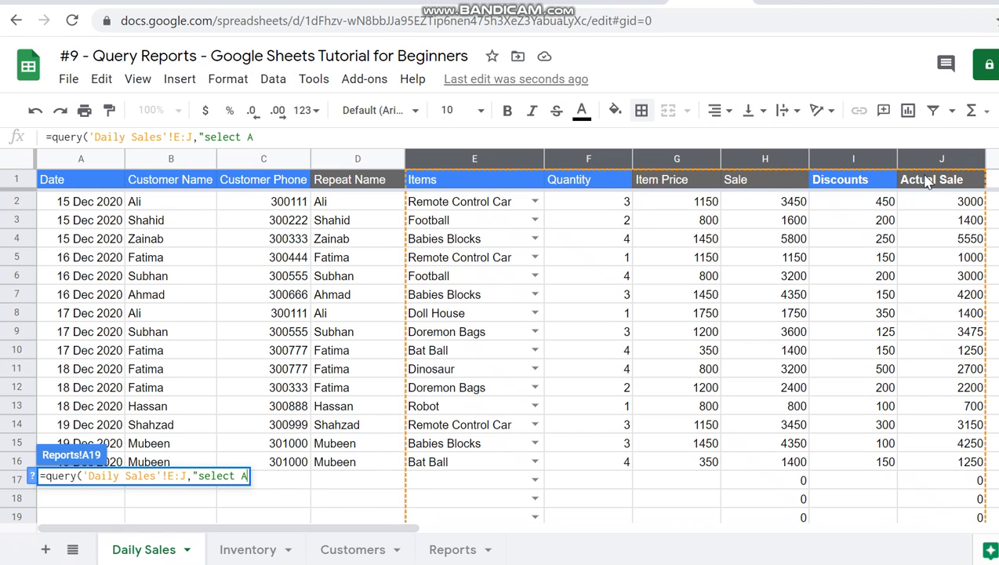
{"action": "key", "text": "BackSpace"}
{"action": "type", "text": "E,J"}
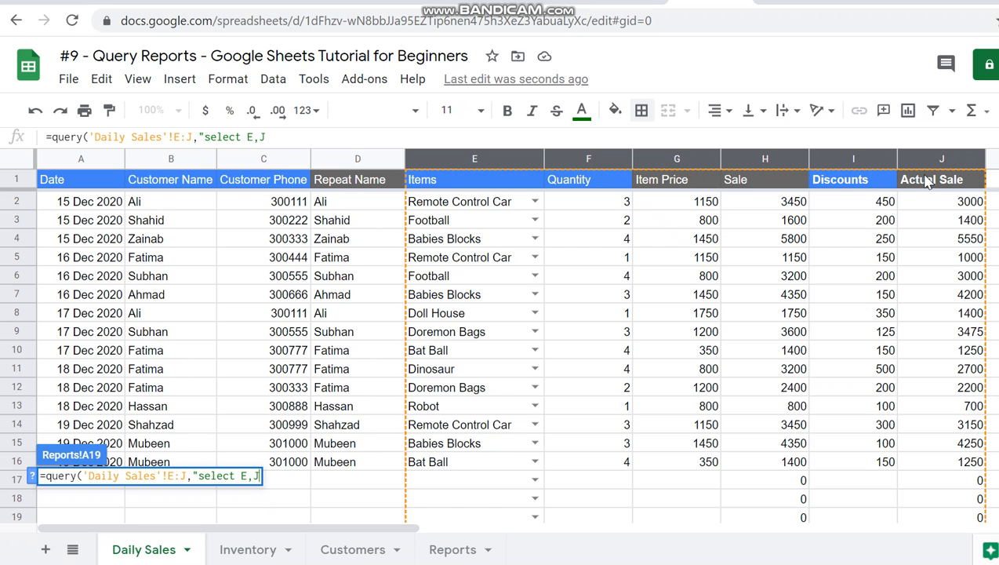
{"action": "type", "text": " ord"}
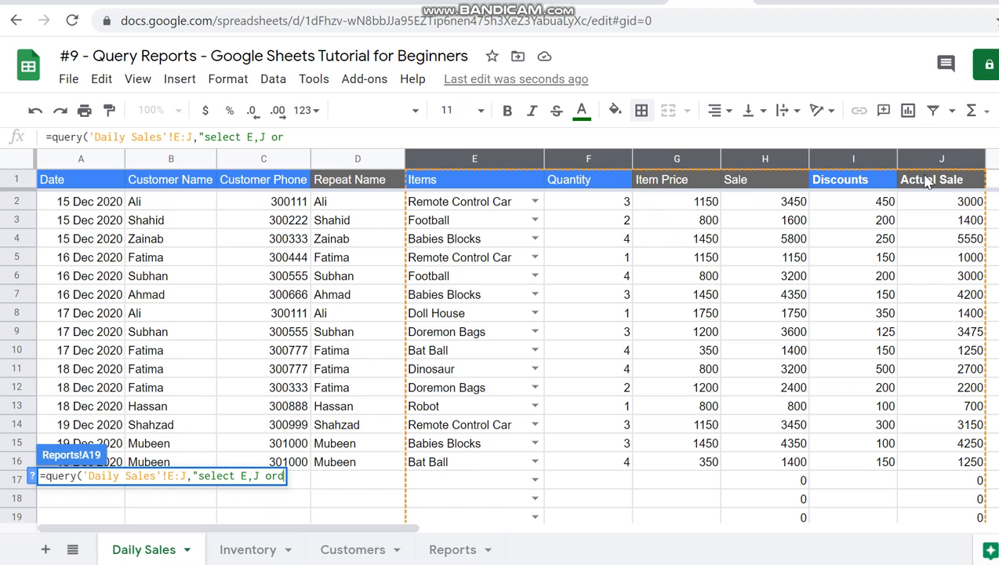
{"action": "type", "text": "er by J "}
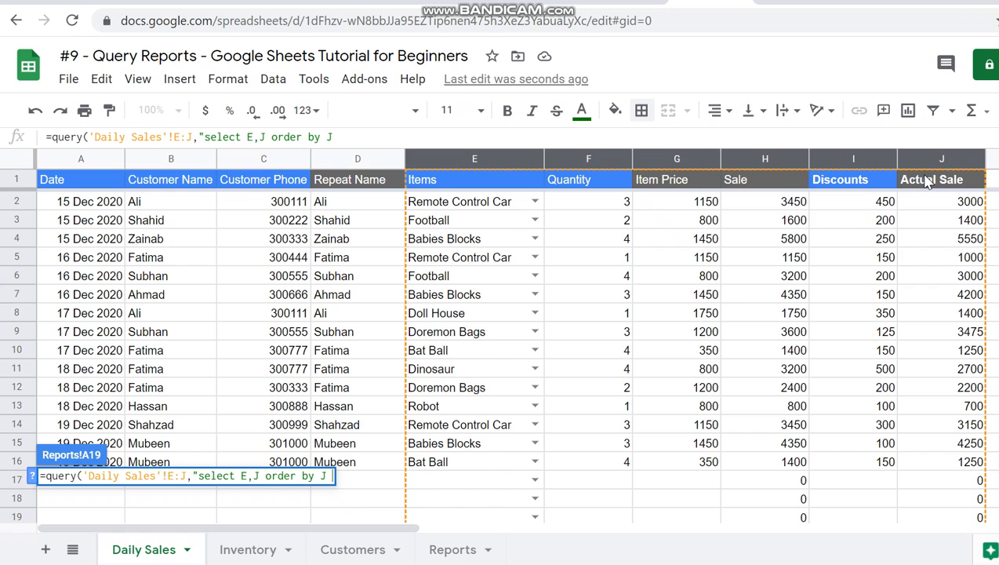
{"action": "type", "text": "desc lim"}
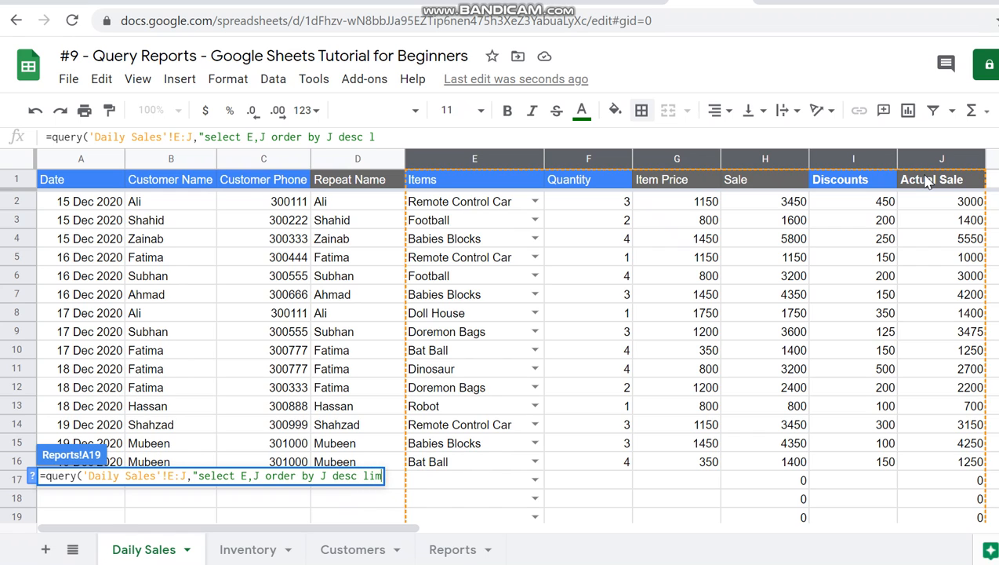
{"action": "type", "text": "it 3\")"}
{"action": "key", "text": "Return"}
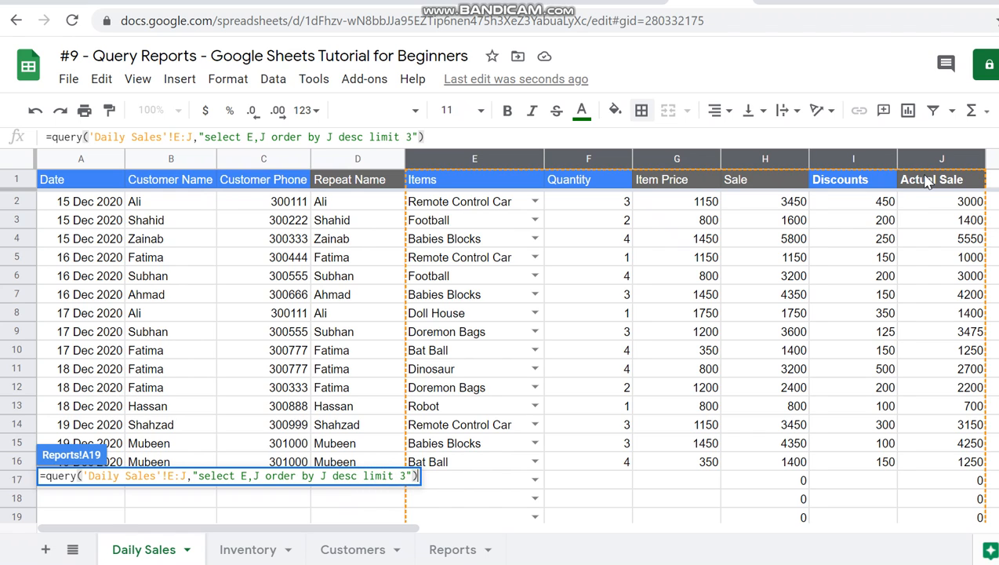
Step: Examine the item names and sales returned by the query below the TOP 3 ITEMS BY SALES title
{"action": "key", "text": "Down"}
{"action": "key", "text": "Down"}
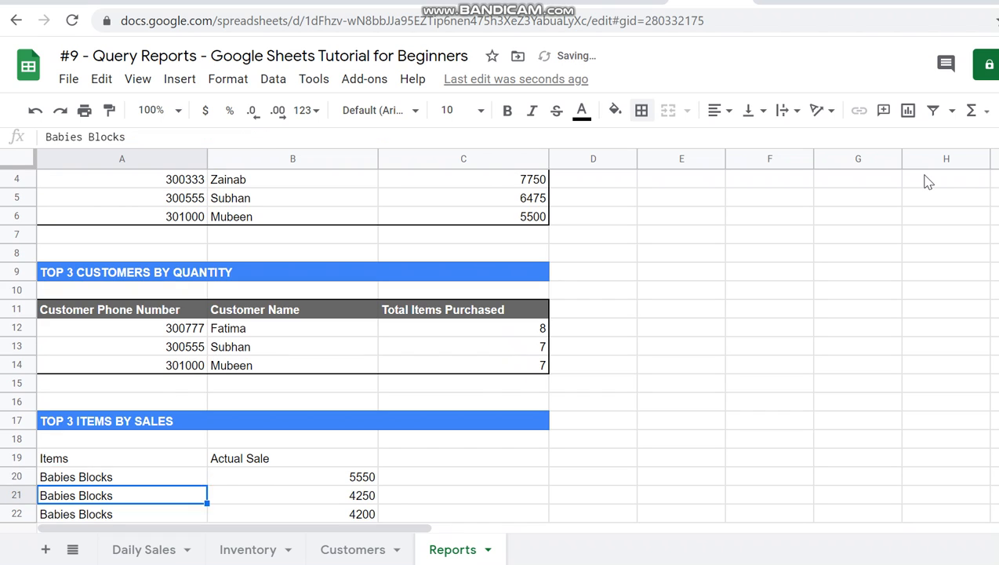
{"action": "key", "text": "Up"}
{"action": "key", "text": "Up"}
{"action": "key", "text": "shift+Right"}
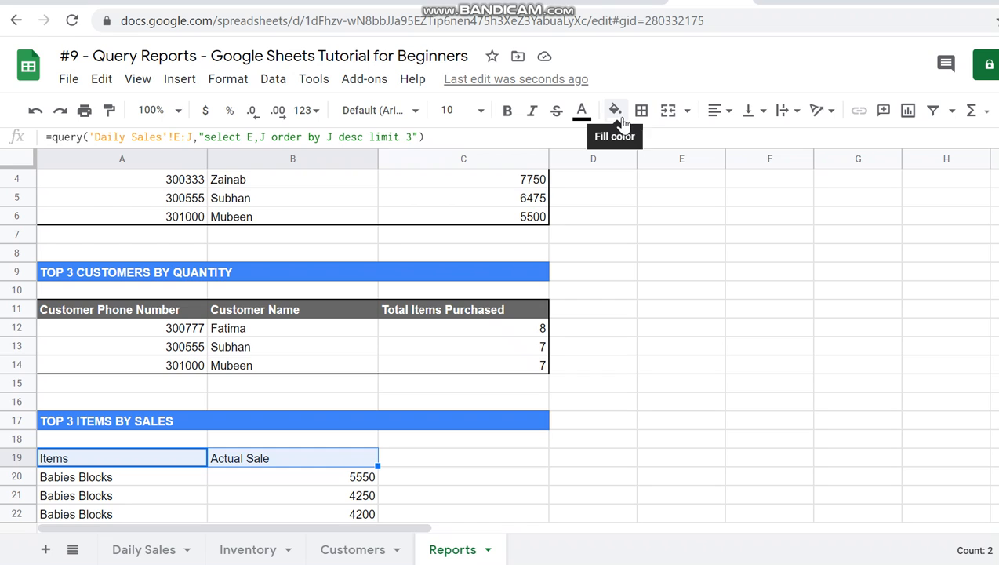
{"action": "key", "text": "Down"}
{"action": "key", "text": "Down"}
{"action": "key", "text": "Down"}
{"action": "key", "text": "Down"}
{"action": "key", "text": "Up"}
{"action": "key", "text": "Up"}
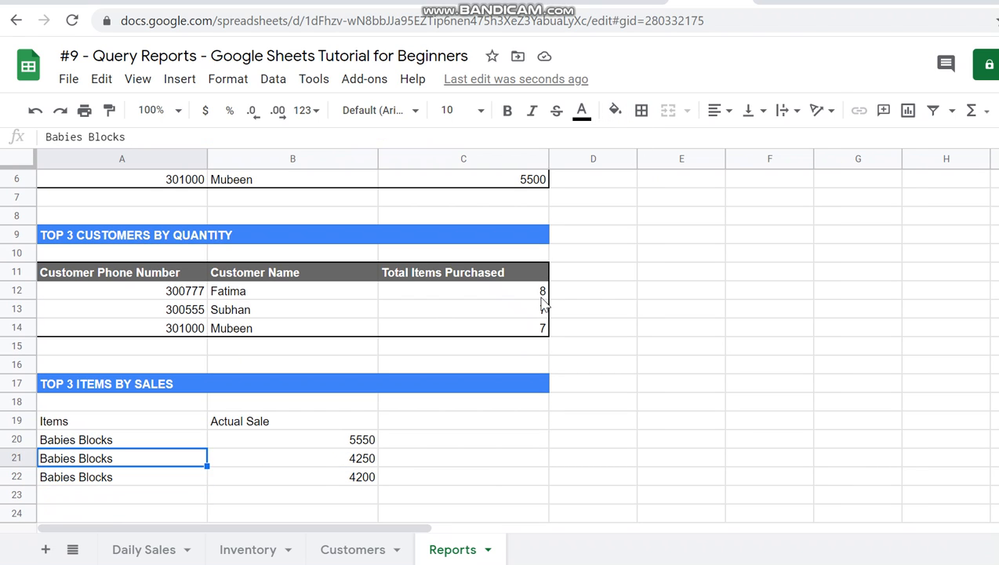
{"action": "key", "text": "Up"}
{"action": "key", "text": "Up"}
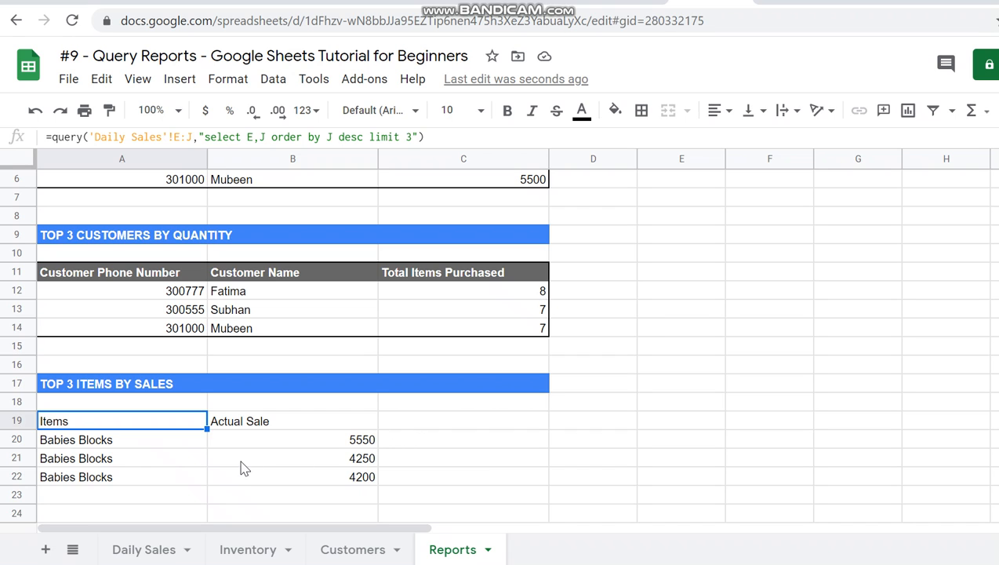
{"action": "left_click", "coordinate": [194, 466]}
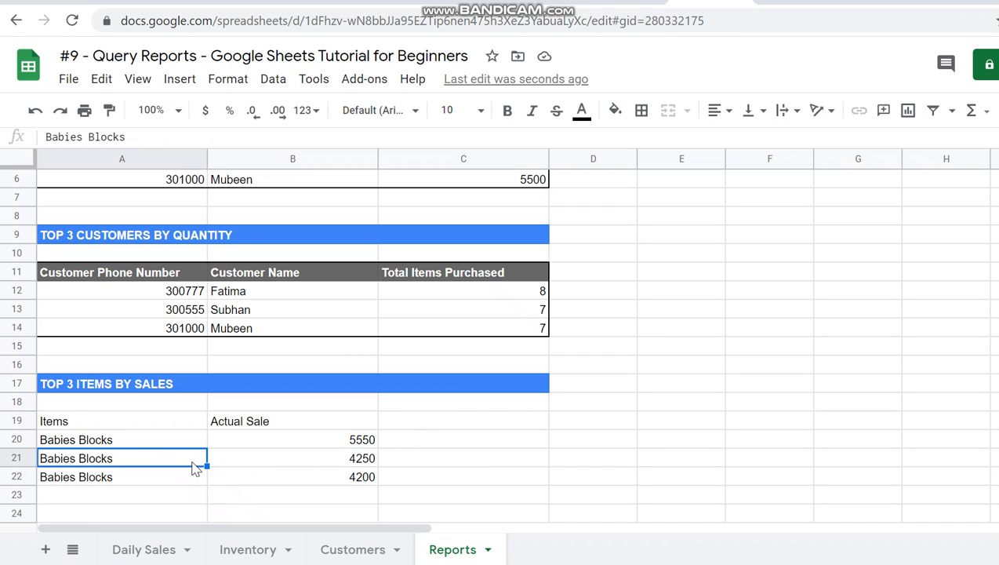
Step: Format the item report's header cells A19:B19 with a dark grey fill and white text
{"action": "left_click", "coordinate": [184, 427]}
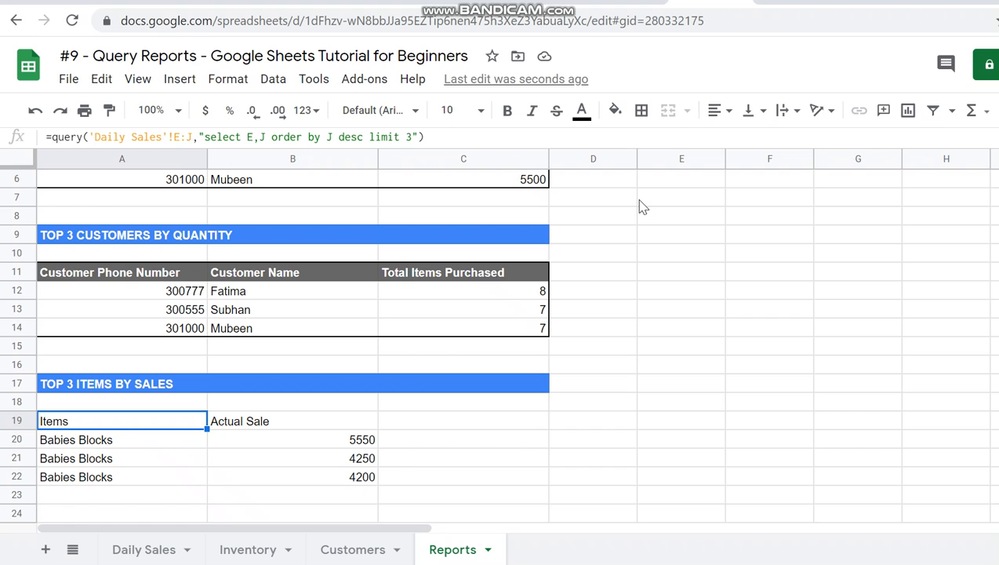
{"action": "key", "text": "shift+Right"}
{"action": "left_click", "coordinate": [616, 110]}
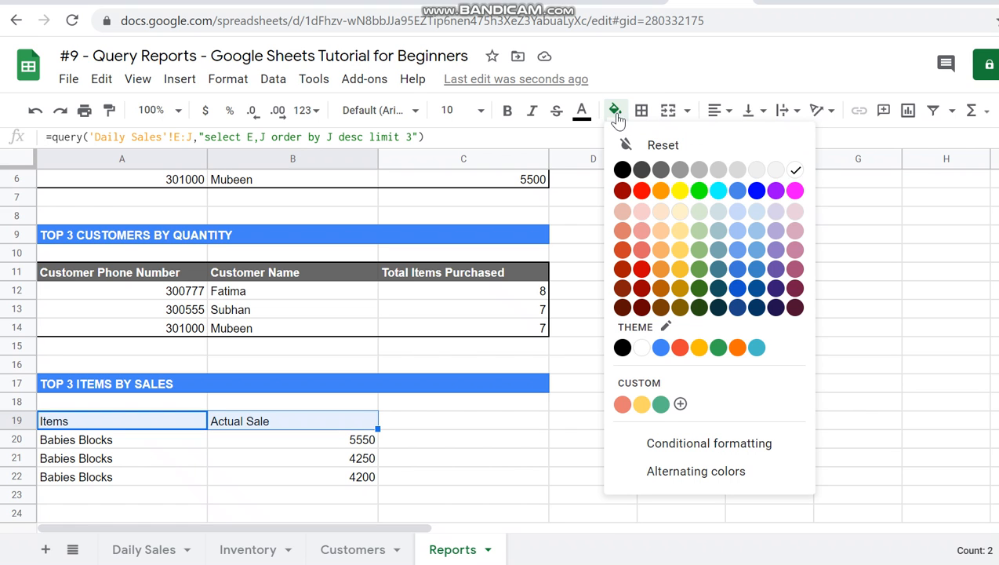
{"action": "left_click", "coordinate": [659, 171]}
{"action": "left_click", "coordinate": [582, 109]}
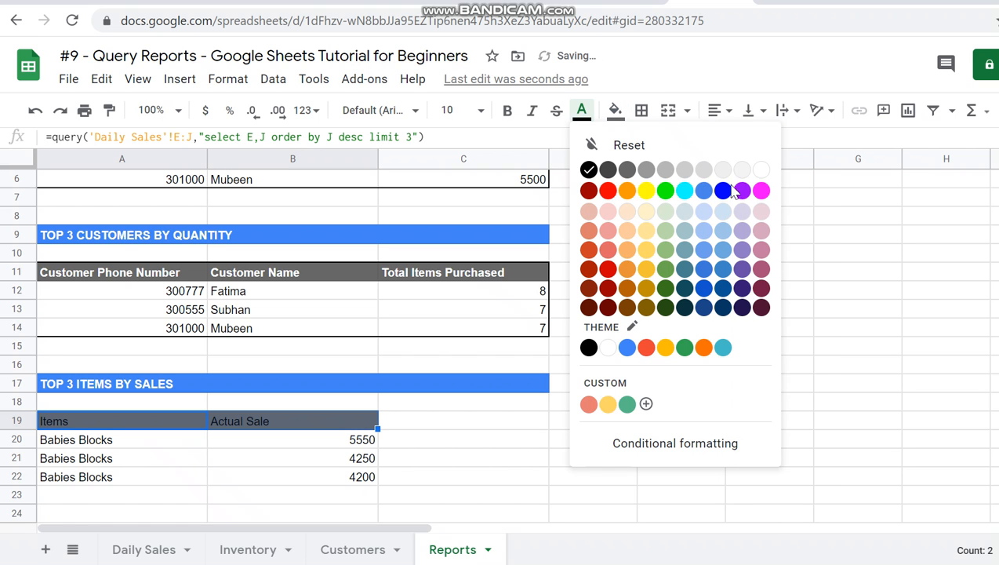
{"action": "left_click", "coordinate": [759, 170]}
Step: Apply an outer border around the item report table A19:B22
{"action": "left_click_drag", "start_coordinate": [357, 424], "coordinate": [188, 477]}
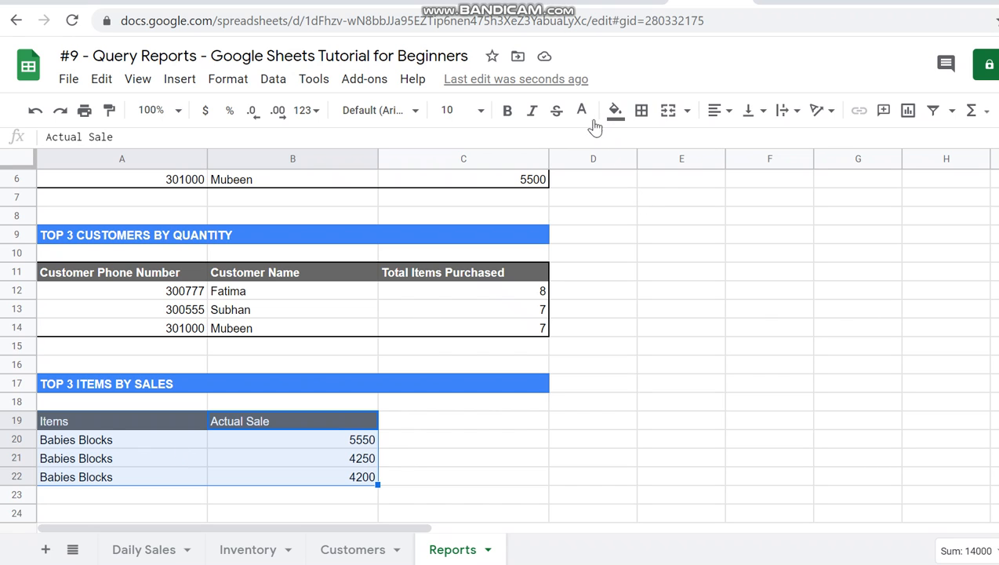
{"action": "left_click", "coordinate": [641, 111]}
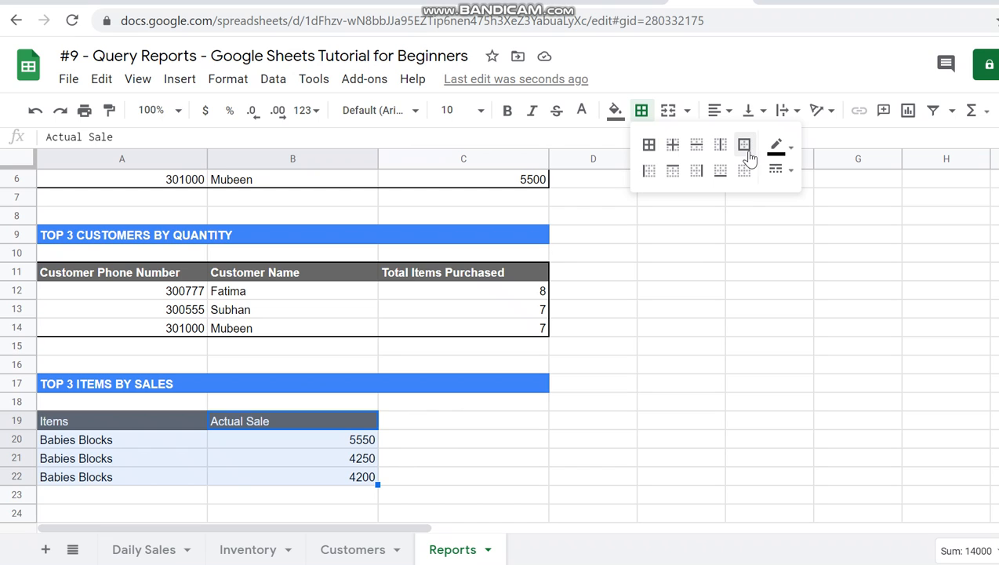
{"action": "left_click", "coordinate": [743, 144]}
{"action": "left_click", "coordinate": [627, 368]}
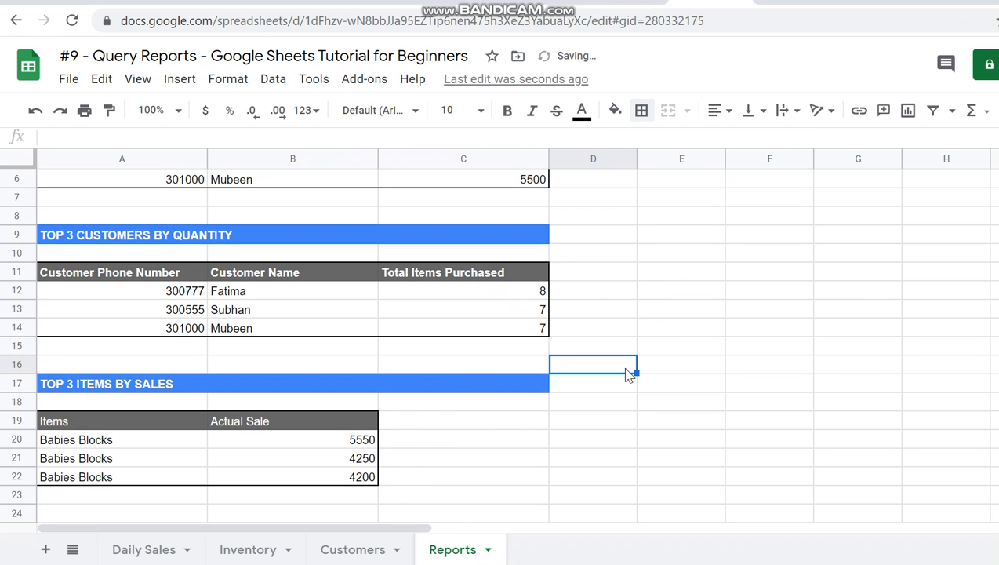